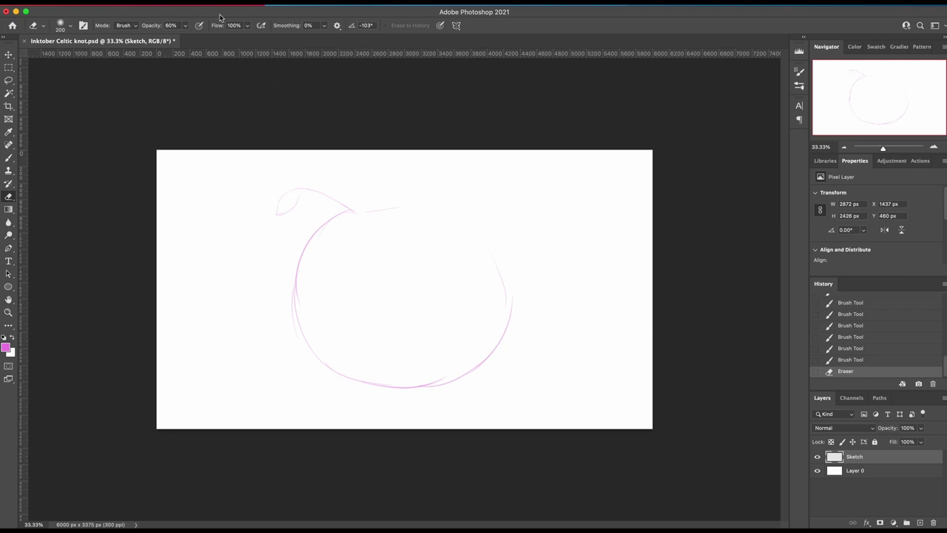
# Set the Eraser opacity to 100% and erase the old stem and leaf above the fruit outline.
pyautogui.click(186, 26)
pyautogui.moveTo(184, 36); pyautogui.dragTo(247, 41)
pyautogui.moveTo(280, 194)
pyautogui.mouseDown()
pyautogui.moveTo(258, 220)
pyautogui.moveTo(336, 186)
pyautogui.moveTo(346, 201)
pyautogui.moveTo(334, 199)
pyautogui.moveTo(360, 206)
pyautogui.moveTo(445, 201)
pyautogui.mouseUp()
# Redraw the fruit's top and right contours with the Brush, erasing stray lines along the right and lower-right edges.
pyautogui.press('b')
pyautogui.moveTo(342, 215)
pyautogui.mouseDown()
pyautogui.moveTo(392, 205)
pyautogui.moveTo(359, 206)
pyautogui.moveTo(443, 207)
pyautogui.moveTo(431, 210)
pyautogui.moveTo(476, 219)
pyautogui.moveTo(518, 283)
pyautogui.moveTo(516, 307)
pyautogui.mouseUp()
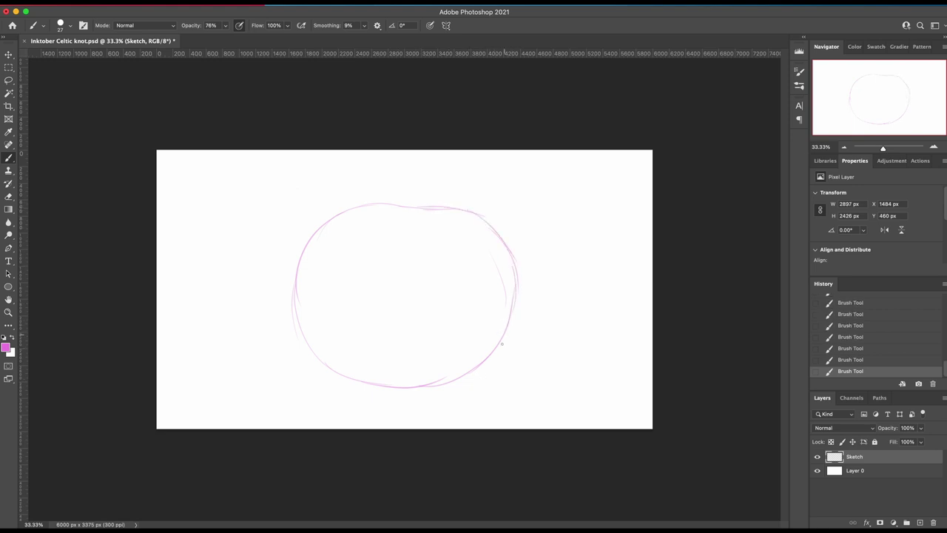
pyautogui.moveTo(499, 348)
pyautogui.mouseDown()
pyautogui.moveTo(470, 370)
pyautogui.moveTo(490, 358)
pyautogui.moveTo(424, 376)
pyautogui.mouseUp()
pyautogui.press('e')
pyautogui.moveTo(487, 379); pyautogui.dragTo(498, 372)
pyautogui.moveTo(509, 250)
pyautogui.mouseDown()
pyautogui.moveTo(500, 238)
pyautogui.moveTo(522, 310)
pyautogui.mouseUp()
pyautogui.press('b')
pyautogui.moveTo(449, 207)
pyautogui.mouseDown()
pyautogui.moveTo(510, 253)
pyautogui.moveTo(512, 271)
pyautogui.mouseUp()
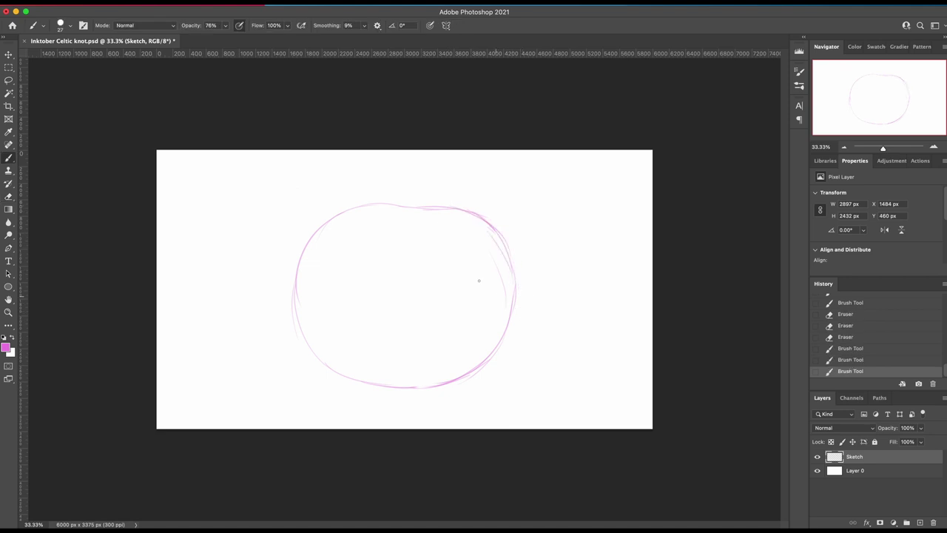
# Use Free Transform to move the fruit sketch lower and slightly left on the canvas and reduce its height a little.
pyautogui.press('super+t')
pyautogui.moveTo(415, 259); pyautogui.dragTo(412, 266)
pyautogui.press('Return')
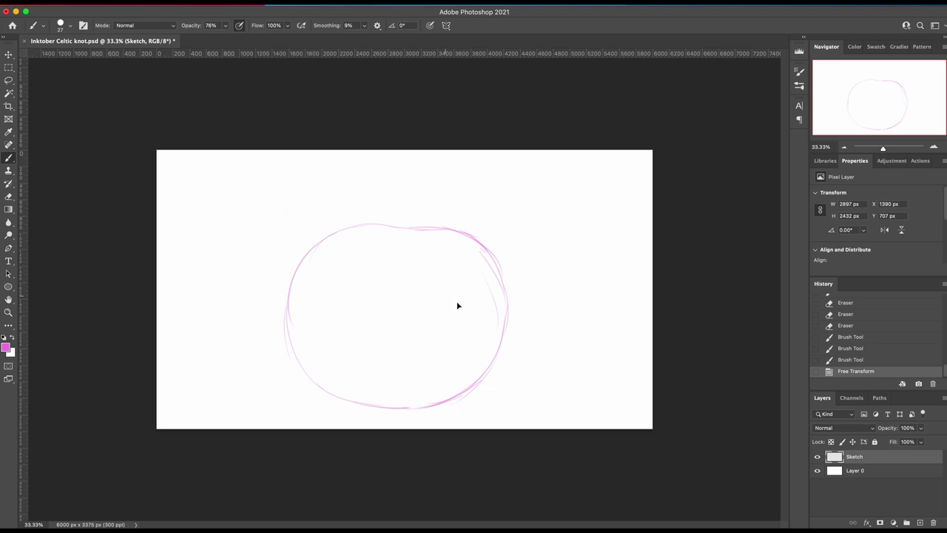
pyautogui.press('super+t')
pyautogui.moveTo(511, 317); pyautogui.dragTo(511, 301)
pyautogui.press('Return')
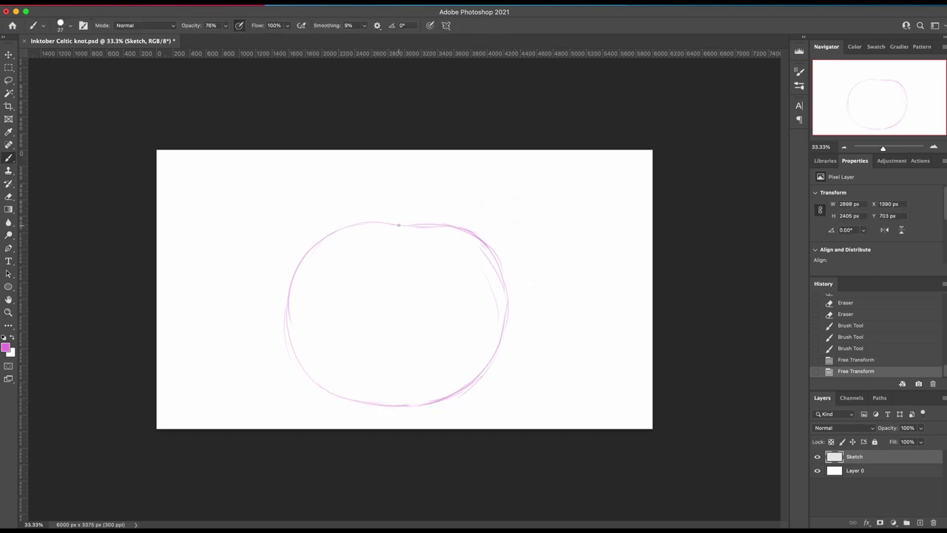
# Sketch a curved stem rising right from the fruit's top, ending in a pointed leaf with a cleaned-up tip.
pyautogui.moveTo(397, 224)
pyautogui.mouseDown()
pyautogui.moveTo(458, 170)
pyautogui.moveTo(497, 169)
pyautogui.moveTo(476, 167)
pyautogui.moveTo(510, 187)
pyautogui.moveTo(443, 179)
pyautogui.mouseUp()
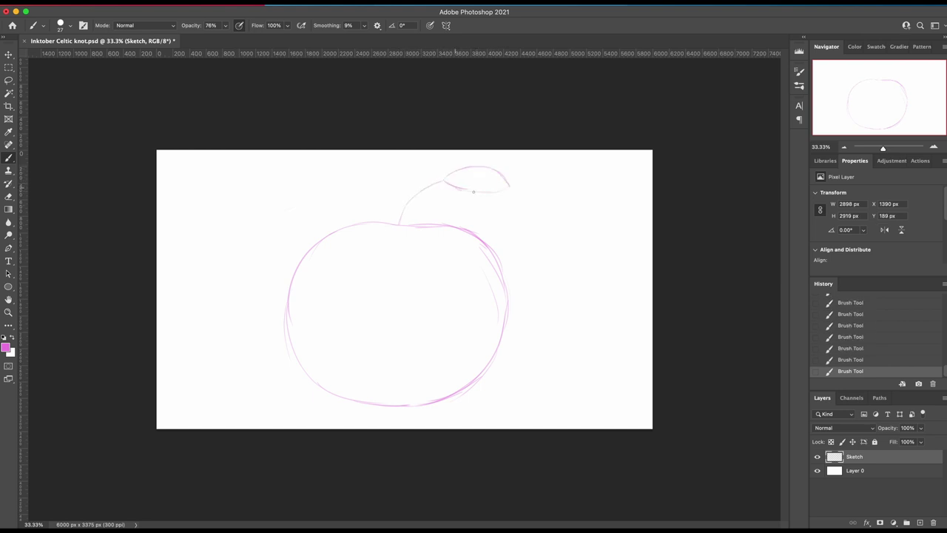
pyautogui.press('e')
pyautogui.moveTo(510, 185)
pyautogui.mouseDown()
pyautogui.moveTo(453, 183)
pyautogui.moveTo(517, 182)
pyautogui.mouseUp()
pyautogui.press('b')
pyautogui.press('e')
pyautogui.moveTo(511, 172); pyautogui.dragTo(495, 160)
# Erase the stray lines inside the outline and sketch an inner contour parallel to the fruit's left, lower and right edges.
pyautogui.moveTo(496, 290)
pyautogui.mouseDown()
pyautogui.moveTo(477, 259)
pyautogui.moveTo(488, 300)
pyautogui.moveTo(477, 257)
pyautogui.moveTo(495, 306)
pyautogui.moveTo(481, 344)
pyautogui.mouseUp()
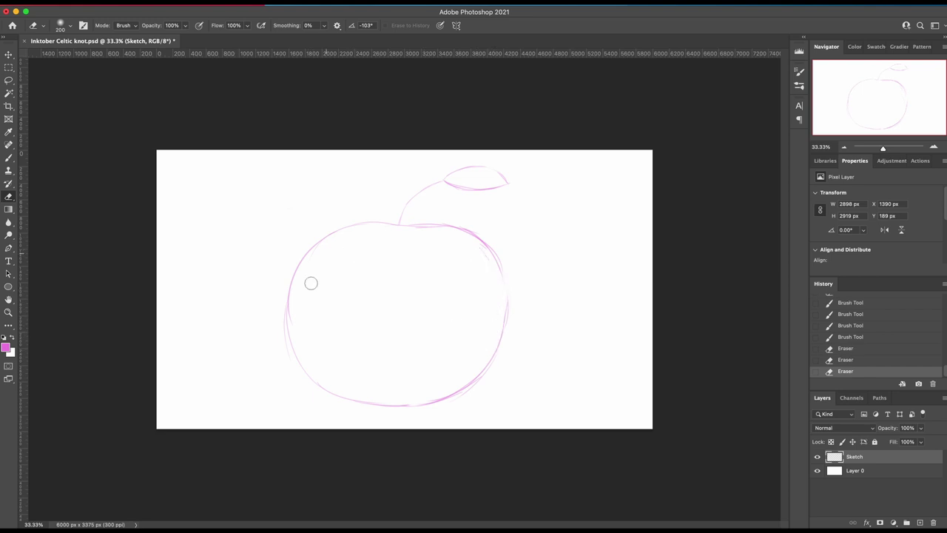
pyautogui.moveTo(296, 292); pyautogui.dragTo(294, 322)
pyautogui.press('b')
pyautogui.moveTo(327, 242)
pyautogui.mouseDown()
pyautogui.moveTo(305, 262)
pyautogui.moveTo(316, 259)
pyautogui.moveTo(298, 280)
pyautogui.moveTo(306, 271)
pyautogui.moveTo(292, 314)
pyautogui.moveTo(300, 296)
pyautogui.moveTo(296, 343)
pyautogui.moveTo(297, 322)
pyautogui.moveTo(308, 362)
pyautogui.mouseUp()
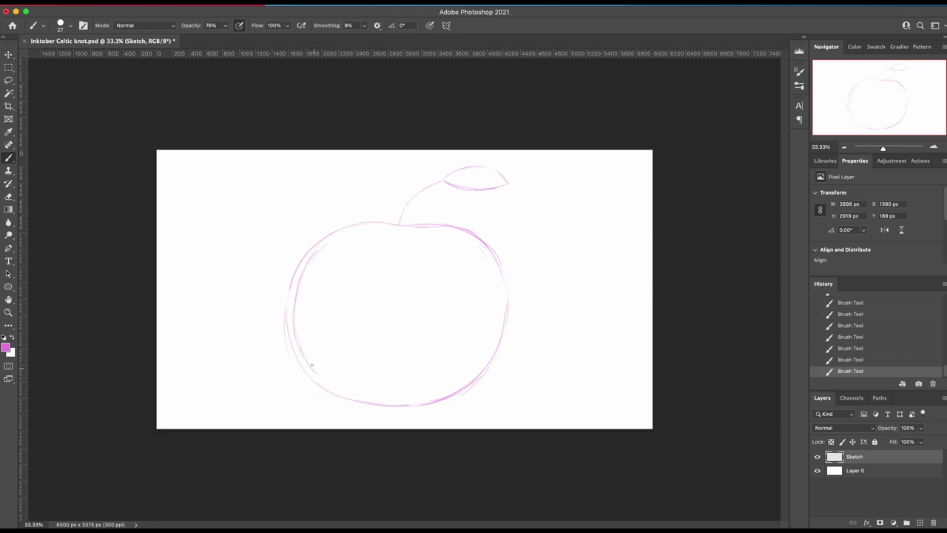
pyautogui.moveTo(346, 386)
pyautogui.mouseDown()
pyautogui.moveTo(388, 397)
pyautogui.moveTo(350, 391)
pyautogui.moveTo(447, 391)
pyautogui.moveTo(434, 393)
pyautogui.moveTo(474, 365)
pyautogui.moveTo(495, 330)
pyautogui.moveTo(472, 365)
pyautogui.moveTo(496, 300)
pyautogui.moveTo(493, 316)
pyautogui.moveTo(485, 264)
pyautogui.moveTo(455, 237)
pyautogui.moveTo(488, 266)
pyautogui.mouseUp()
# Refine the contour lines on the fruit's right side and close the inner contour along the top.
pyautogui.press('e')
pyautogui.moveTo(491, 323)
pyautogui.mouseDown()
pyautogui.moveTo(487, 274)
pyautogui.moveTo(497, 303)
pyautogui.moveTo(484, 341)
pyautogui.moveTo(500, 317)
pyautogui.moveTo(501, 245)
pyautogui.moveTo(504, 347)
pyautogui.mouseUp()
pyautogui.press('b')
pyautogui.press('e')
pyautogui.press('b')
pyautogui.press('e')
pyautogui.press('b')
pyautogui.moveTo(319, 248)
pyautogui.mouseDown()
pyautogui.moveTo(378, 230)
pyautogui.moveTo(439, 237)
pyautogui.mouseUp()
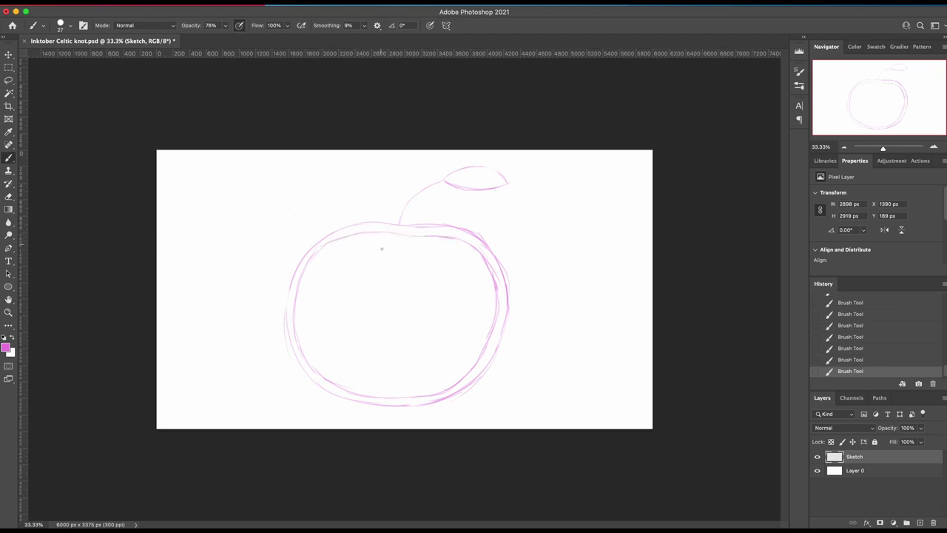
# Thicken the stem with a second line and extend it a short way into the fruit, erasing excess where they meet.
pyautogui.press('super+z')
pyautogui.moveTo(444, 182); pyautogui.dragTo(400, 224)
pyautogui.press('super+z')
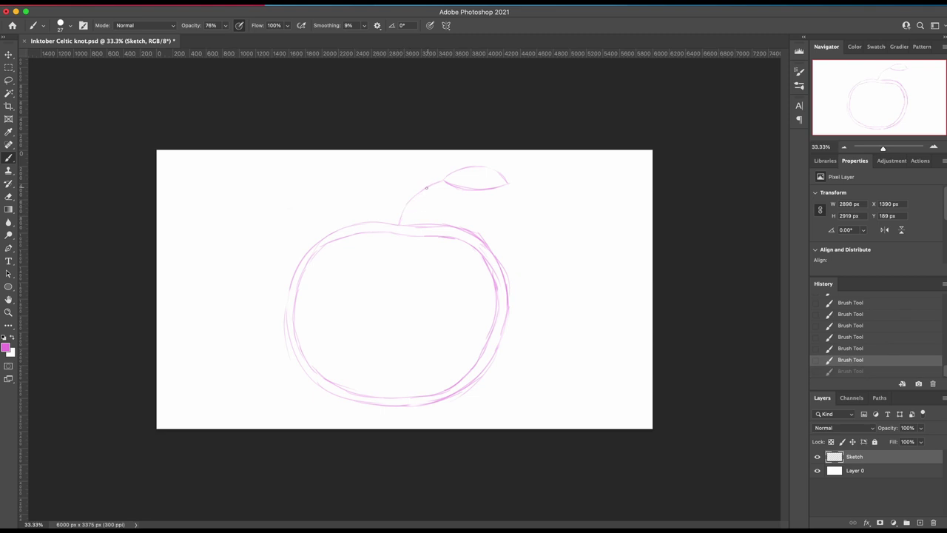
pyautogui.moveTo(442, 181); pyautogui.dragTo(385, 261)
pyautogui.press('e')
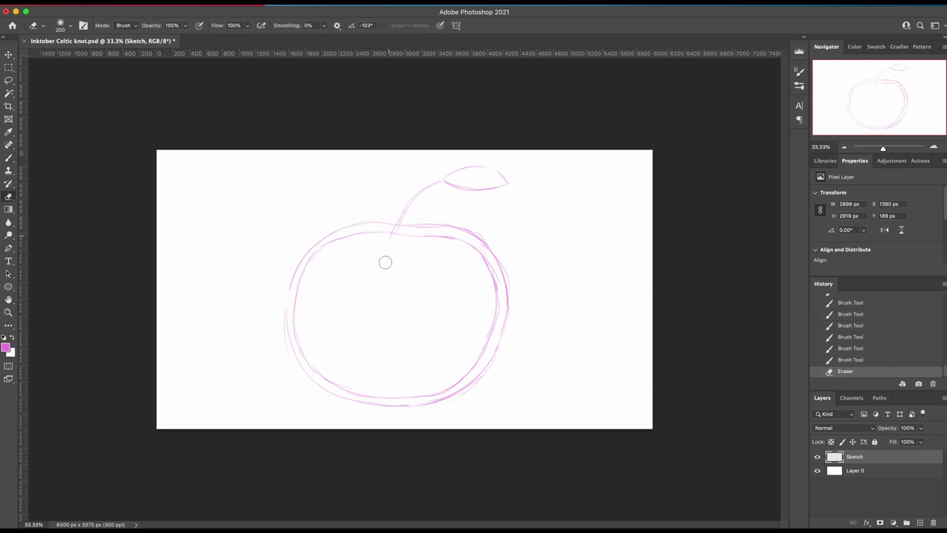
pyautogui.moveTo(408, 214)
pyautogui.mouseDown()
pyautogui.moveTo(421, 194)
pyautogui.moveTo(387, 264)
pyautogui.mouseUp()
pyautogui.press('b')
pyautogui.press('super+z')
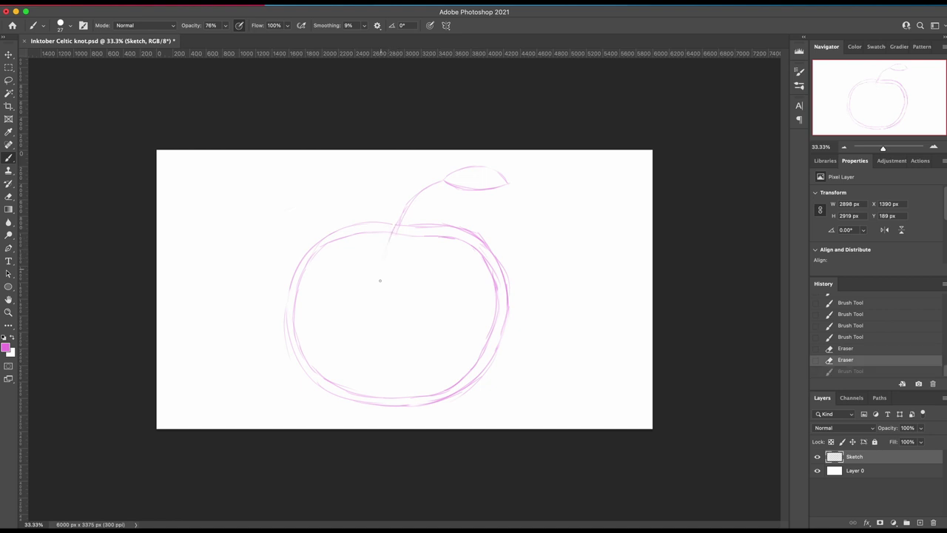
pyautogui.moveTo(403, 210); pyautogui.dragTo(386, 268)
# Try long curved strands from the stem across the fruit's interior, and undo them back to the short stem extension.
pyautogui.moveTo(393, 232)
pyautogui.mouseDown()
pyautogui.moveTo(390, 273)
pyautogui.moveTo(408, 354)
pyautogui.moveTo(418, 348)
pyautogui.moveTo(392, 317)
pyautogui.moveTo(437, 371)
pyautogui.moveTo(411, 355)
pyautogui.moveTo(454, 378)
pyautogui.mouseUp()
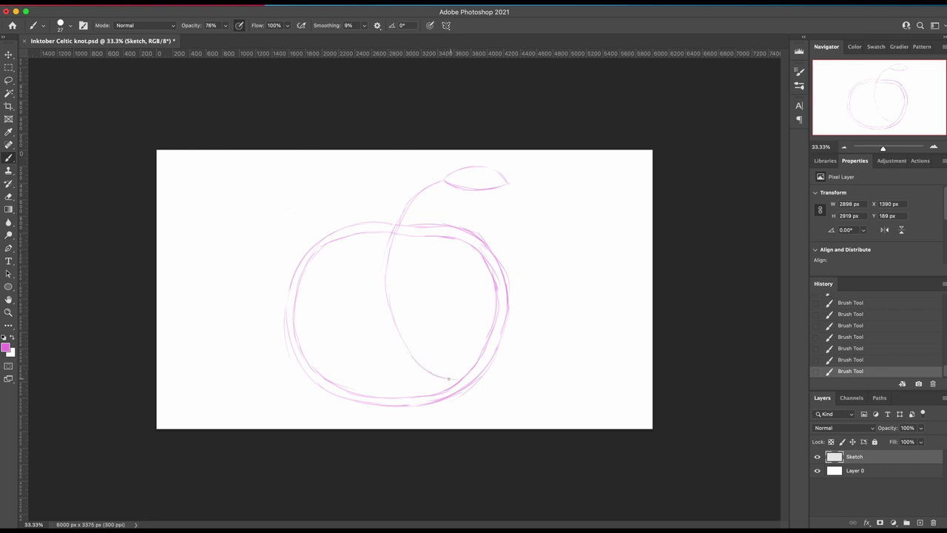
pyautogui.moveTo(447, 338)
pyautogui.mouseDown()
pyautogui.moveTo(371, 260)
pyautogui.moveTo(395, 274)
pyautogui.moveTo(320, 243)
pyautogui.moveTo(344, 251)
pyautogui.moveTo(307, 270)
pyautogui.moveTo(317, 259)
pyautogui.moveTo(331, 369)
pyautogui.mouseUp()
pyautogui.press('super+z')
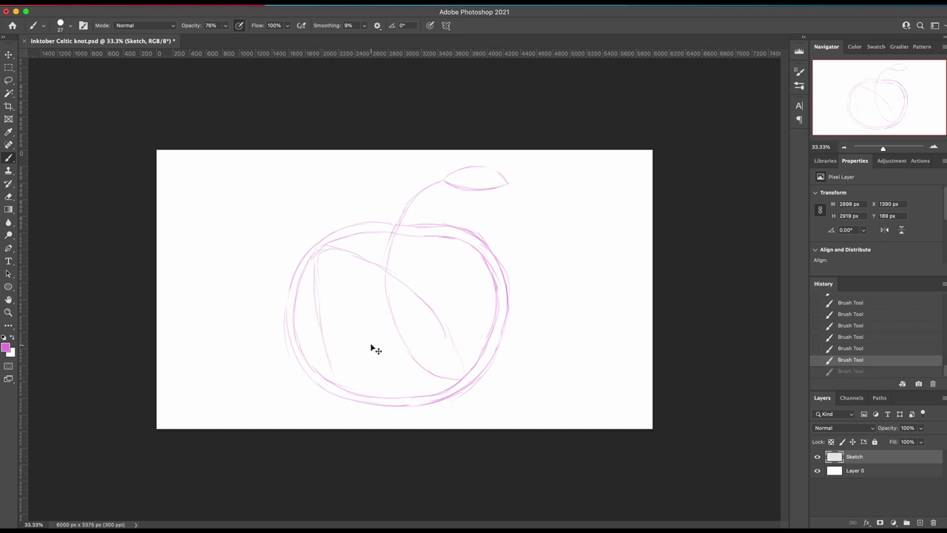
pyautogui.press('super+z')
pyautogui.press('super+z')
pyautogui.press('super+z')
pyautogui.press('super+z')
pyautogui.press('super+z')
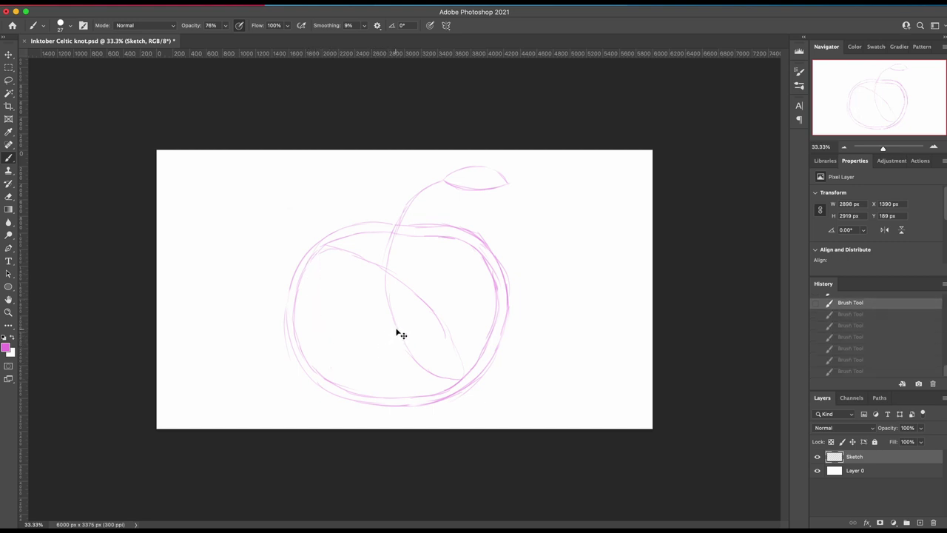
pyautogui.press('super+z')
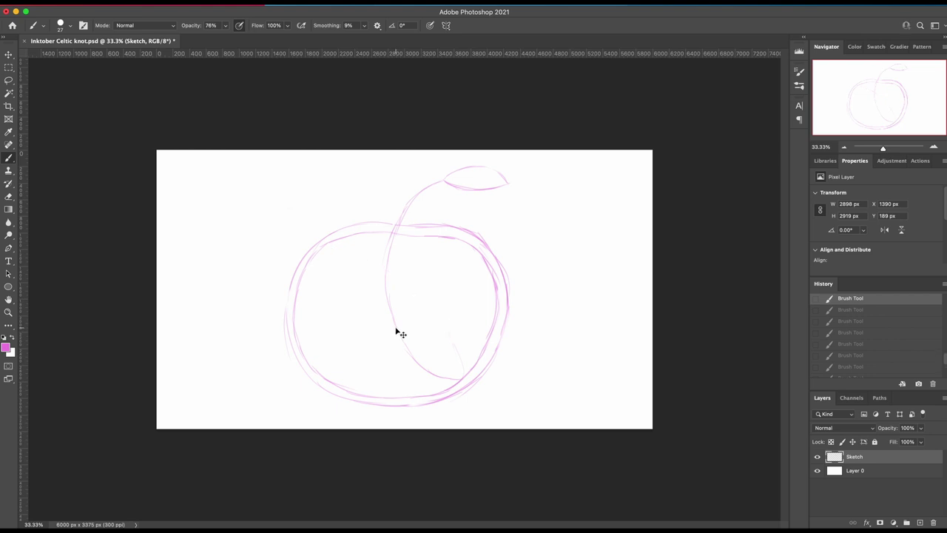
pyautogui.press('super+z')
pyautogui.press('super+z')
pyautogui.press('super+z')
pyautogui.press('super+z')
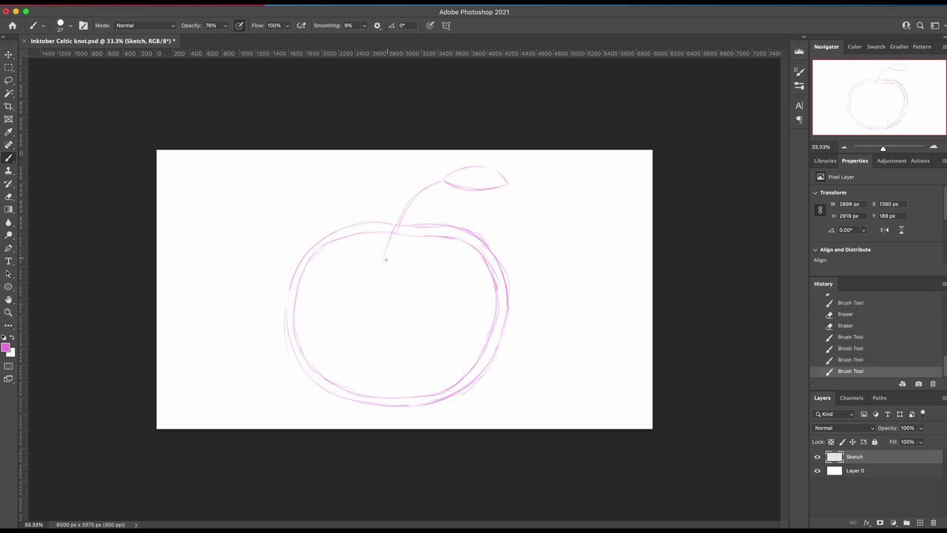
# Try a curve from the stem down through the fruit and an arched shape across its lower half.
pyautogui.moveTo(386, 259); pyautogui.dragTo(385, 323)
pyautogui.moveTo(328, 337)
pyautogui.mouseDown()
pyautogui.moveTo(381, 329)
pyautogui.moveTo(400, 316)
pyautogui.moveTo(392, 323)
pyautogui.moveTo(407, 318)
pyautogui.moveTo(460, 379)
pyautogui.mouseUp()
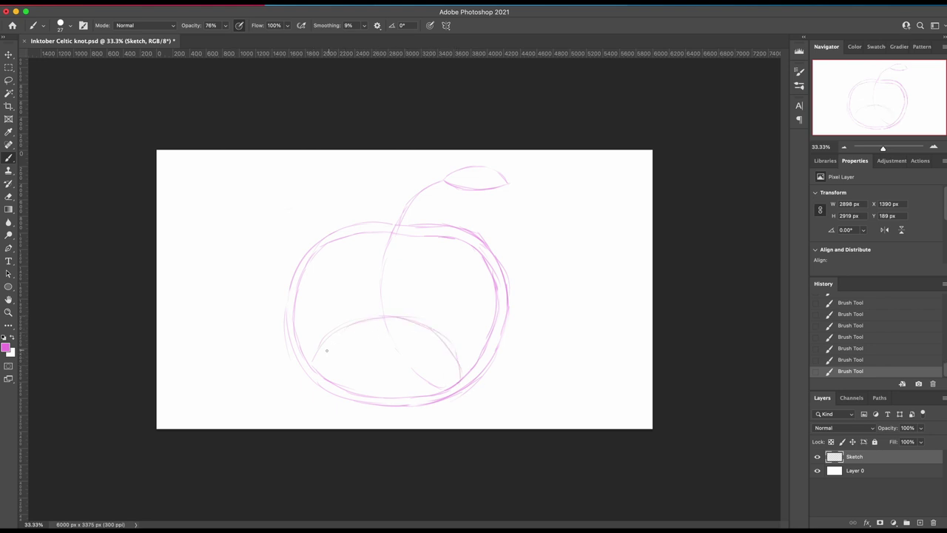
pyautogui.moveTo(314, 370); pyautogui.dragTo(378, 354)
pyautogui.moveTo(364, 319)
pyautogui.mouseDown()
pyautogui.moveTo(336, 329)
pyautogui.moveTo(343, 333)
pyautogui.moveTo(321, 380)
pyautogui.mouseUp()
pyautogui.press('super+z')
pyautogui.moveTo(326, 372)
pyautogui.mouseDown()
pyautogui.moveTo(363, 329)
pyautogui.moveTo(391, 331)
pyautogui.mouseUp()
# Erase the arch and the descending stem curve from the fruit's interior.
pyautogui.press('e')
pyautogui.moveTo(363, 367)
pyautogui.mouseDown()
pyautogui.moveTo(357, 356)
pyautogui.moveTo(325, 367)
pyautogui.moveTo(332, 338)
pyautogui.moveTo(452, 373)
pyautogui.moveTo(444, 366)
pyautogui.mouseUp()
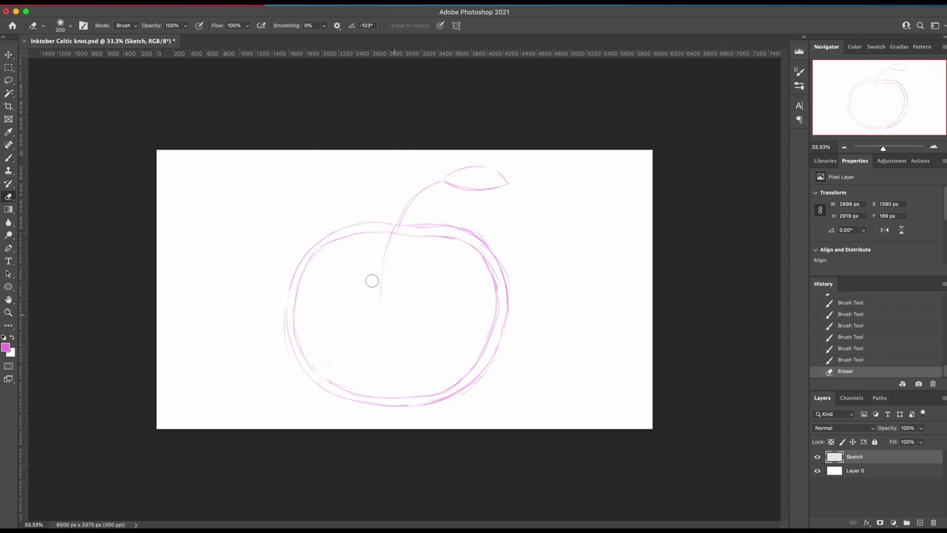
pyautogui.moveTo(374, 281)
pyautogui.mouseDown()
pyautogui.moveTo(384, 246)
pyautogui.moveTo(380, 253)
pyautogui.moveTo(423, 298)
pyautogui.mouseUp()
# Sketch a teardrop petal hanging under the stem and two petals slanting from the centre to the lower left and right.
pyautogui.press('b')
pyautogui.moveTo(399, 235); pyautogui.dragTo(414, 255)
pyautogui.moveTo(398, 236)
pyautogui.mouseDown()
pyautogui.moveTo(368, 291)
pyautogui.moveTo(372, 279)
pyautogui.moveTo(383, 307)
pyautogui.moveTo(420, 293)
pyautogui.mouseUp()
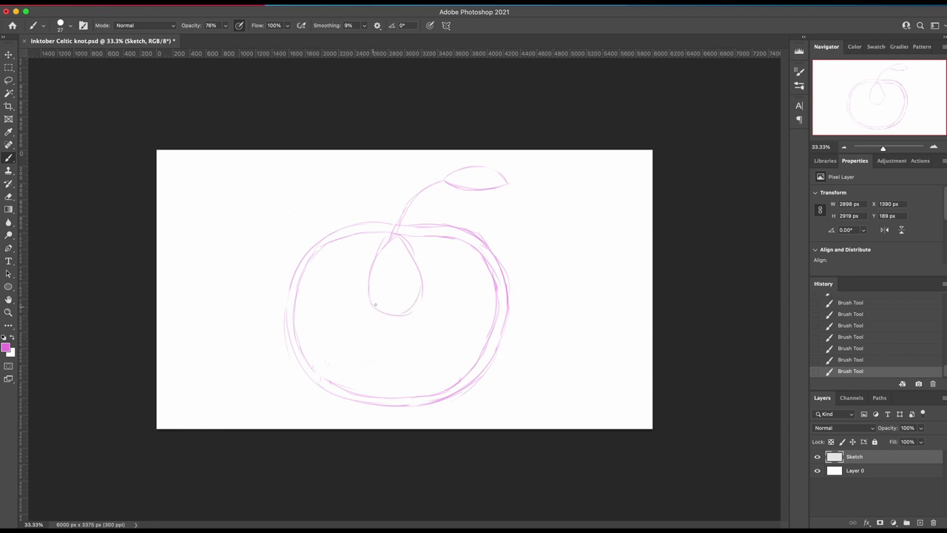
pyautogui.moveTo(370, 308)
pyautogui.mouseDown()
pyautogui.moveTo(328, 380)
pyautogui.moveTo(369, 307)
pyautogui.moveTo(389, 327)
pyautogui.mouseUp()
pyautogui.moveTo(362, 307)
pyautogui.mouseDown()
pyautogui.moveTo(387, 343)
pyautogui.moveTo(382, 362)
pyautogui.mouseUp()
pyautogui.moveTo(401, 315)
pyautogui.mouseDown()
pyautogui.moveTo(427, 303)
pyautogui.moveTo(458, 347)
pyautogui.moveTo(457, 365)
pyautogui.mouseUp()
pyautogui.moveTo(397, 315)
pyautogui.mouseDown()
pyautogui.moveTo(418, 361)
pyautogui.moveTo(442, 375)
pyautogui.moveTo(425, 369)
pyautogui.moveTo(455, 373)
pyautogui.mouseUp()
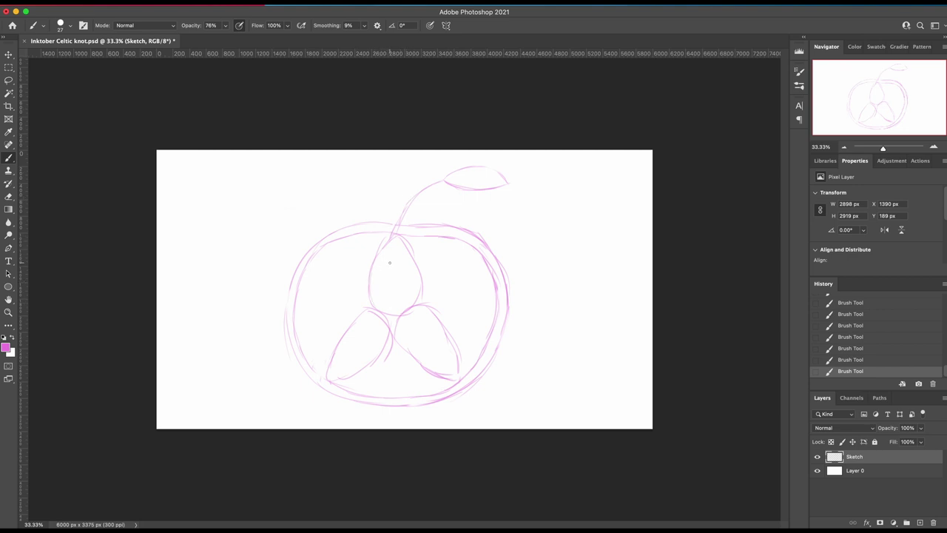
# Outline a smaller teardrop inside the top petal and add rounded left, right and bottom petals around the centre.
pyautogui.moveTo(395, 250); pyautogui.dragTo(395, 308)
pyautogui.hotkey('ctrl', 'z')
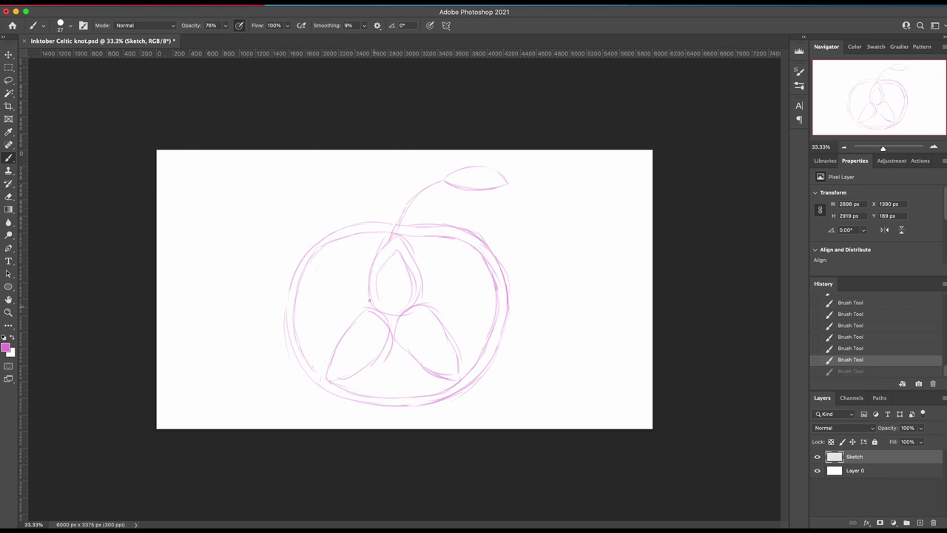
pyautogui.moveTo(325, 268); pyautogui.dragTo(313, 277)
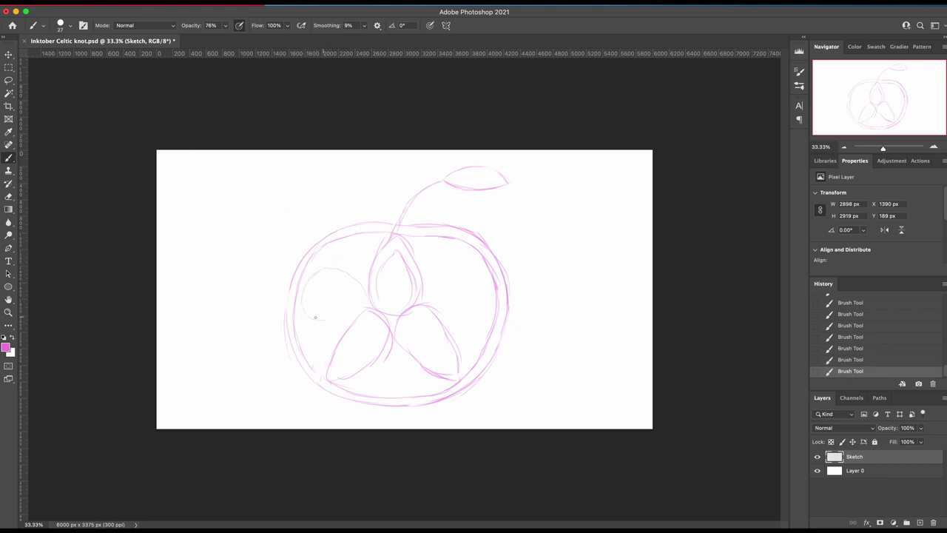
pyautogui.moveTo(315, 318); pyautogui.dragTo(305, 309)
pyautogui.moveTo(318, 273); pyautogui.dragTo(369, 300)
pyautogui.moveTo(422, 300)
pyautogui.mouseDown()
pyautogui.moveTo(455, 268)
pyautogui.moveTo(474, 269)
pyautogui.moveTo(489, 296)
pyautogui.moveTo(464, 313)
pyautogui.moveTo(483, 311)
pyautogui.moveTo(490, 285)
pyautogui.moveTo(469, 310)
pyautogui.mouseUp()
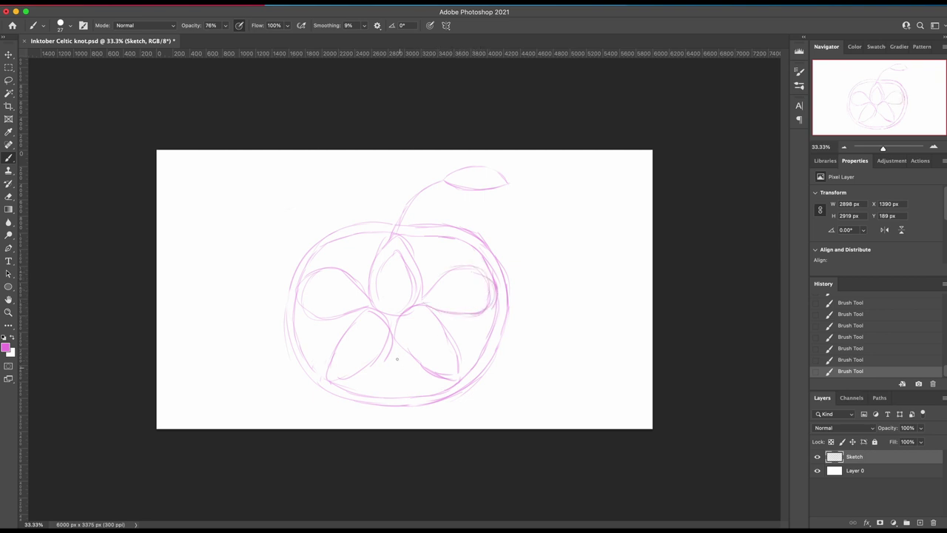
pyautogui.moveTo(391, 345)
pyautogui.mouseDown()
pyautogui.moveTo(379, 374)
pyautogui.moveTo(403, 395)
pyautogui.moveTo(376, 364)
pyautogui.moveTo(394, 391)
pyautogui.moveTo(410, 364)
pyautogui.mouseUp()
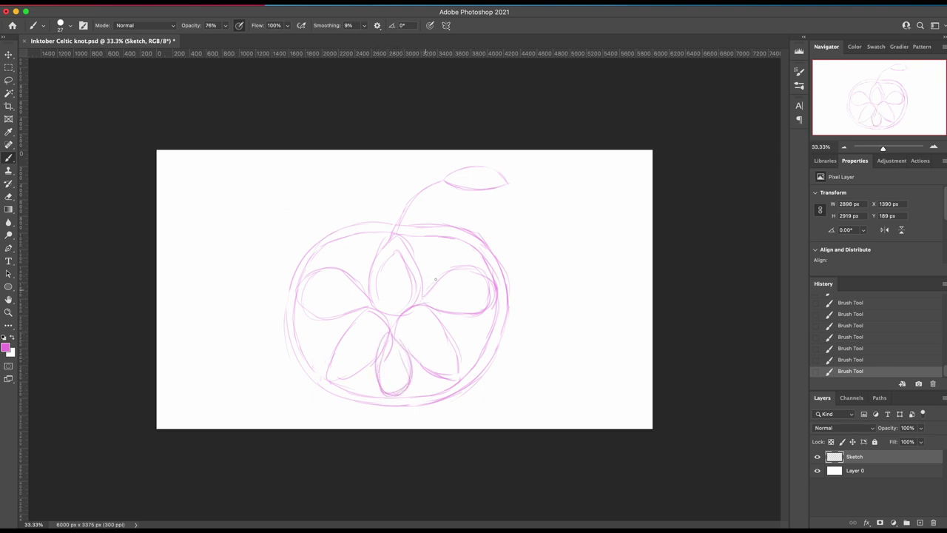
# Try a looped tendril between the top and right petals and another strand beside the lower-right petal.
pyautogui.moveTo(435, 279); pyautogui.dragTo(431, 248)
pyautogui.press('super+z')
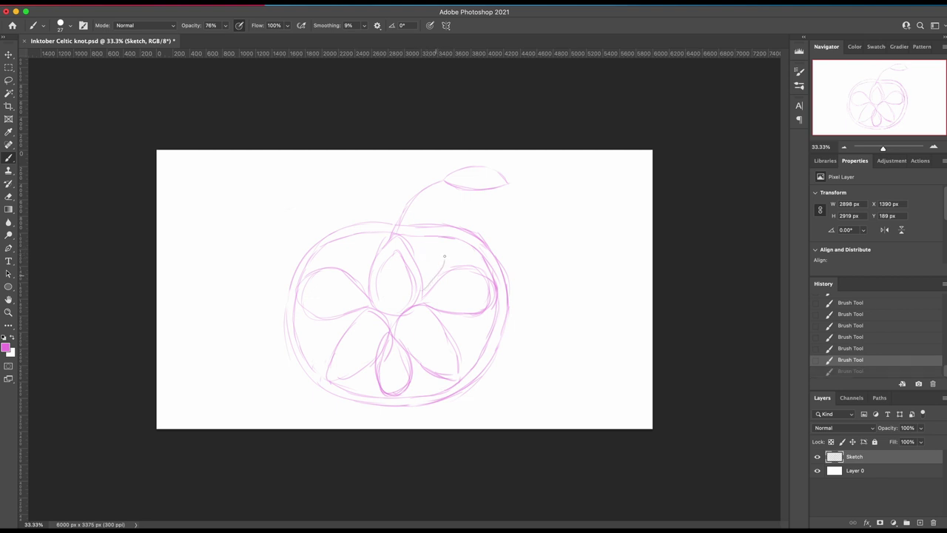
pyautogui.press('super+shift+z')
pyautogui.press('super+z')
pyautogui.moveTo(437, 259)
pyautogui.mouseDown()
pyautogui.moveTo(416, 245)
pyautogui.moveTo(432, 261)
pyautogui.moveTo(491, 275)
pyautogui.moveTo(496, 287)
pyautogui.mouseUp()
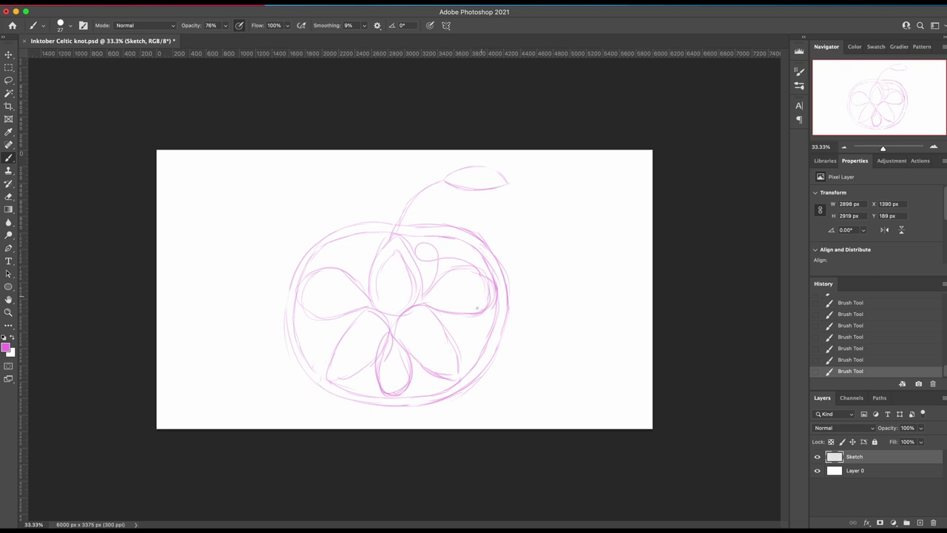
pyautogui.moveTo(468, 326)
pyautogui.mouseDown()
pyautogui.moveTo(438, 315)
pyautogui.moveTo(475, 341)
pyautogui.moveTo(460, 367)
pyautogui.mouseUp()
pyautogui.hotkey('ctrl', 'z')
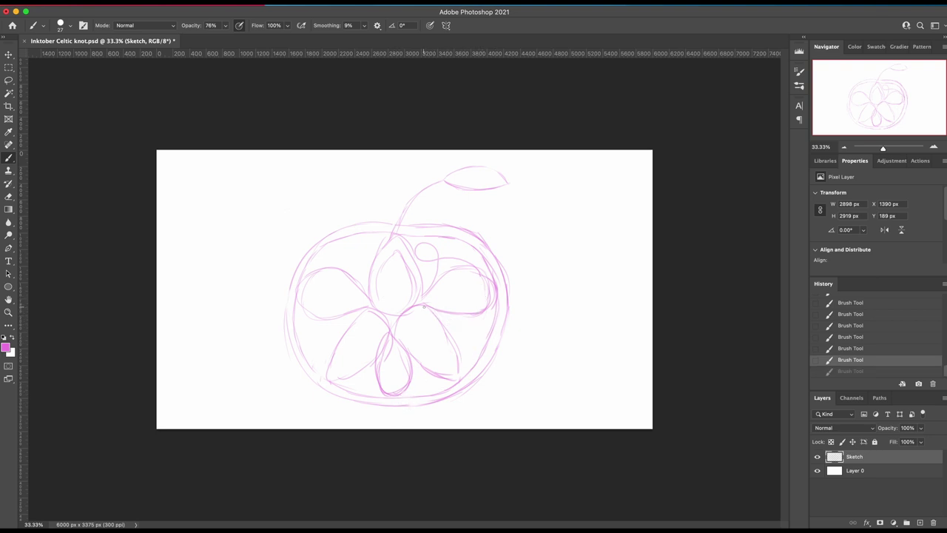
pyautogui.moveTo(451, 320)
pyautogui.mouseDown()
pyautogui.moveTo(463, 344)
pyautogui.moveTo(475, 322)
pyautogui.mouseUp()
pyautogui.hotkey('ctrl', 'z')
# Try looped tendrils in the remaining gaps between the petals, around the upper left, lower left, bottom and right.
pyautogui.moveTo(373, 306)
pyautogui.mouseDown()
pyautogui.moveTo(348, 278)
pyautogui.moveTo(353, 250)
pyautogui.moveTo(304, 283)
pyautogui.mouseUp()
pyautogui.hotkey('ctrl', 'z')
pyautogui.hotkey('ctrl', 'z')
pyautogui.press('super+z')
pyautogui.moveTo(369, 303)
pyautogui.mouseDown()
pyautogui.moveTo(373, 252)
pyautogui.moveTo(360, 246)
pyautogui.moveTo(317, 277)
pyautogui.mouseUp()
pyautogui.press('super+z')
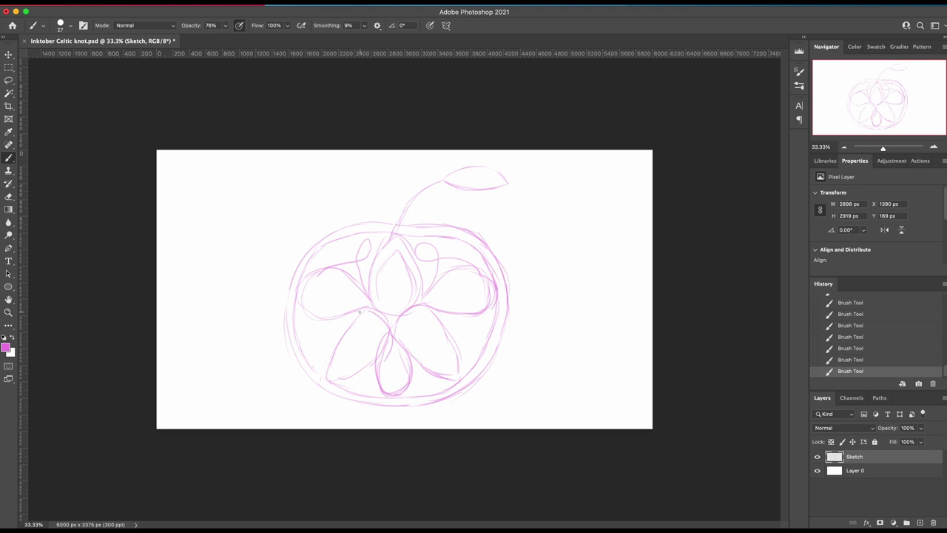
pyautogui.moveTo(360, 311)
pyautogui.mouseDown()
pyautogui.moveTo(337, 326)
pyautogui.moveTo(314, 319)
pyautogui.moveTo(329, 381)
pyautogui.moveTo(366, 391)
pyautogui.moveTo(377, 382)
pyautogui.mouseUp()
pyautogui.moveTo(427, 358)
pyautogui.mouseDown()
pyautogui.moveTo(423, 386)
pyautogui.moveTo(439, 377)
pyautogui.mouseUp()
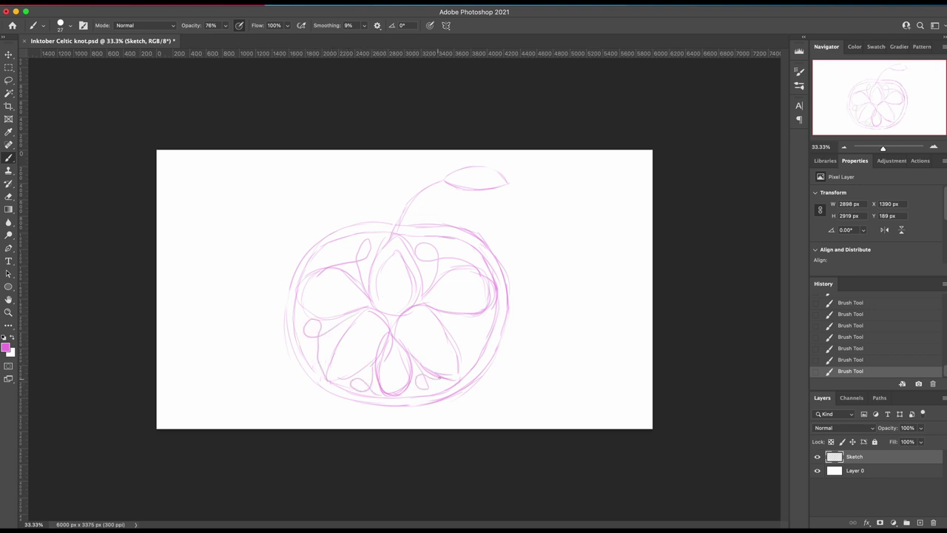
pyautogui.moveTo(436, 314)
pyautogui.mouseDown()
pyautogui.moveTo(465, 337)
pyautogui.moveTo(481, 314)
pyautogui.mouseUp()
# Erase the loop between the top and right petals and try redrawing it with a narrower shape.
pyautogui.press('e')
pyautogui.moveTo(468, 261)
pyautogui.mouseDown()
pyautogui.moveTo(431, 257)
pyautogui.moveTo(428, 280)
pyautogui.moveTo(435, 268)
pyautogui.moveTo(442, 273)
pyautogui.moveTo(433, 248)
pyautogui.moveTo(457, 265)
pyautogui.mouseUp()
pyautogui.press('b')
pyautogui.press('super+z')
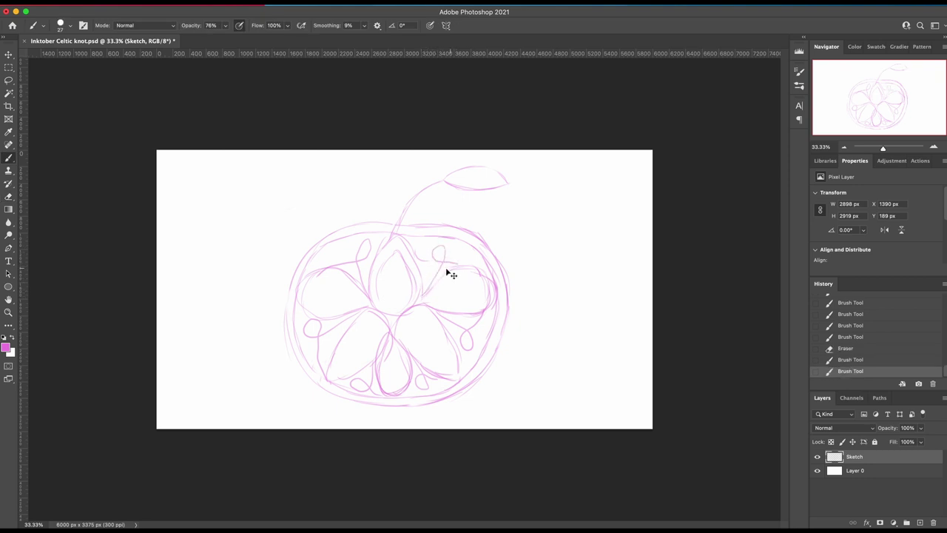
pyautogui.press('super+z')
pyautogui.moveTo(423, 297)
pyautogui.mouseDown()
pyautogui.moveTo(446, 255)
pyautogui.moveTo(410, 246)
pyautogui.mouseUp()
pyautogui.press('super+z')
pyautogui.hotkey('ctrl', 'z')
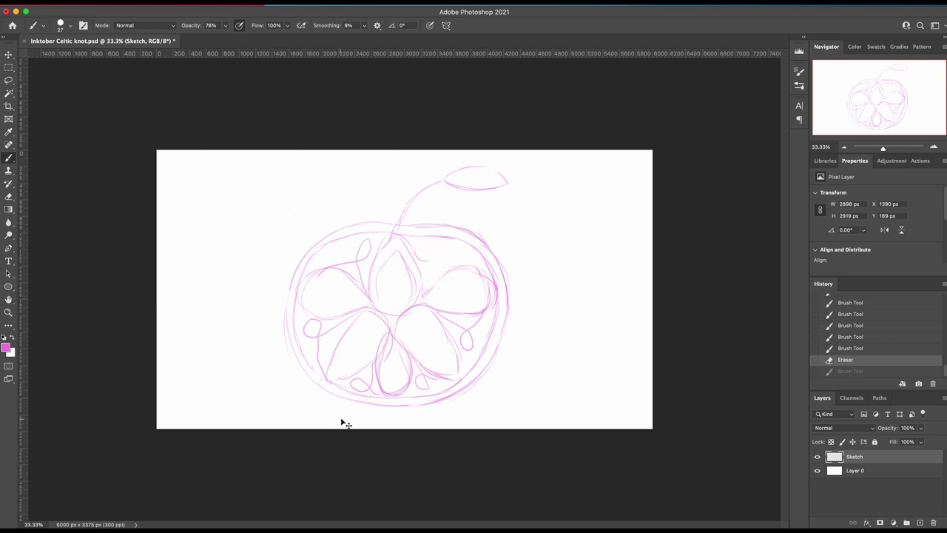
# Step back and forth through the history to remove the looped tendrils, leaving only the six petals.
pyautogui.hotkey('ctrl', 'z')
pyautogui.hotkey('ctrl', 'z')
pyautogui.hotkey('ctrl', 'z')
pyautogui.hotkey('ctrl', 'z')
pyautogui.hotkey('ctrl', 'z')
pyautogui.hotkey('ctrl', 'z')
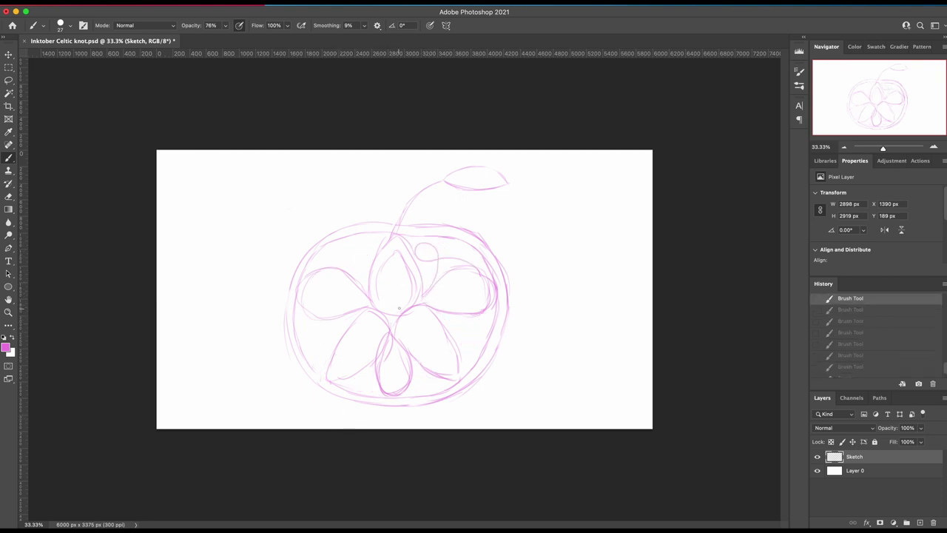
pyautogui.hotkey('ctrl', 'shift', 'z')
pyautogui.hotkey('ctrl', 'shift', 'z')
pyautogui.hotkey('ctrl', 'shift', 'z')
pyautogui.hotkey('ctrl', 'shift', 'z')
pyautogui.hotkey('ctrl', 'shift', 'z')
pyautogui.hotkey('ctrl', 'shift', 'z')
# Sketch small three-leaf sprigs in the upper-right, upper-left and lower-left gaps between the petals.
pyautogui.moveTo(416, 238); pyautogui.dragTo(456, 253)
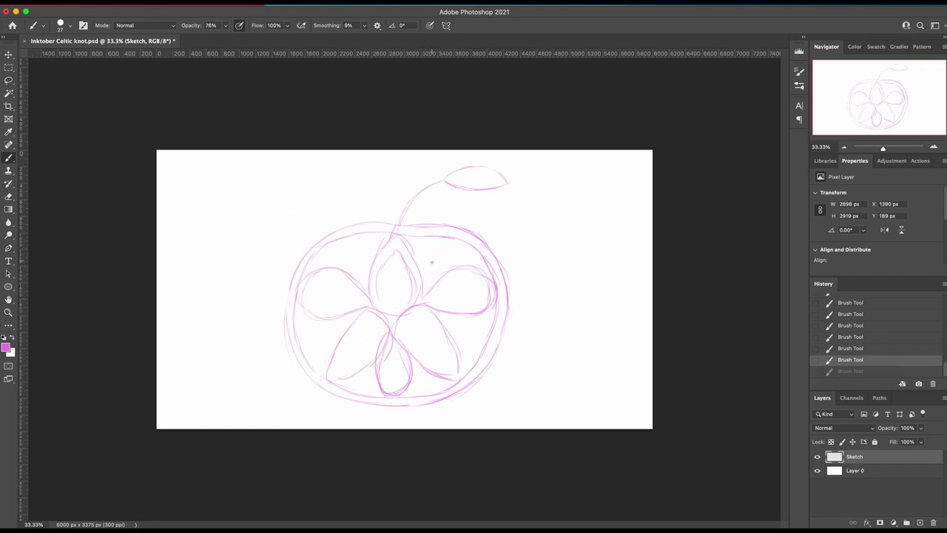
pyautogui.moveTo(434, 259); pyautogui.dragTo(432, 260)
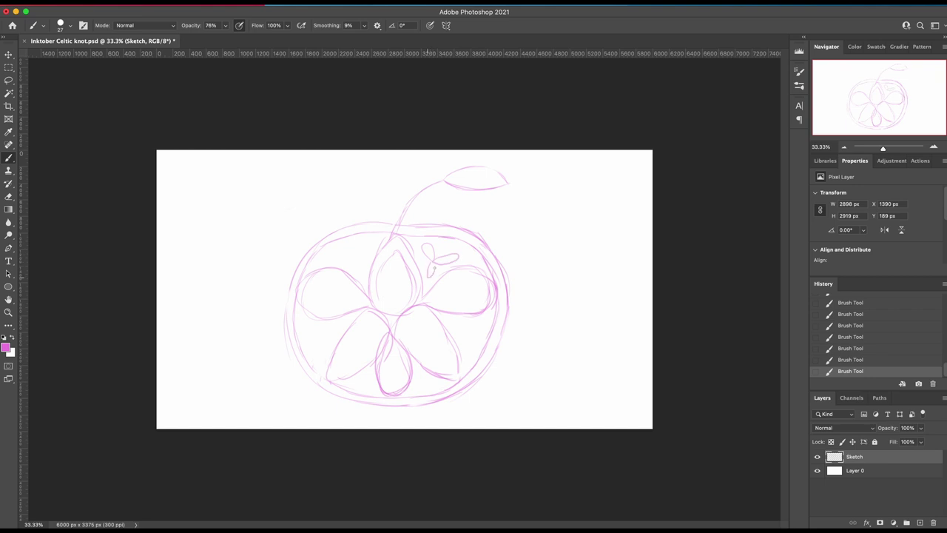
pyautogui.moveTo(357, 252); pyautogui.dragTo(356, 253)
pyautogui.moveTo(324, 328); pyautogui.dragTo(325, 330)
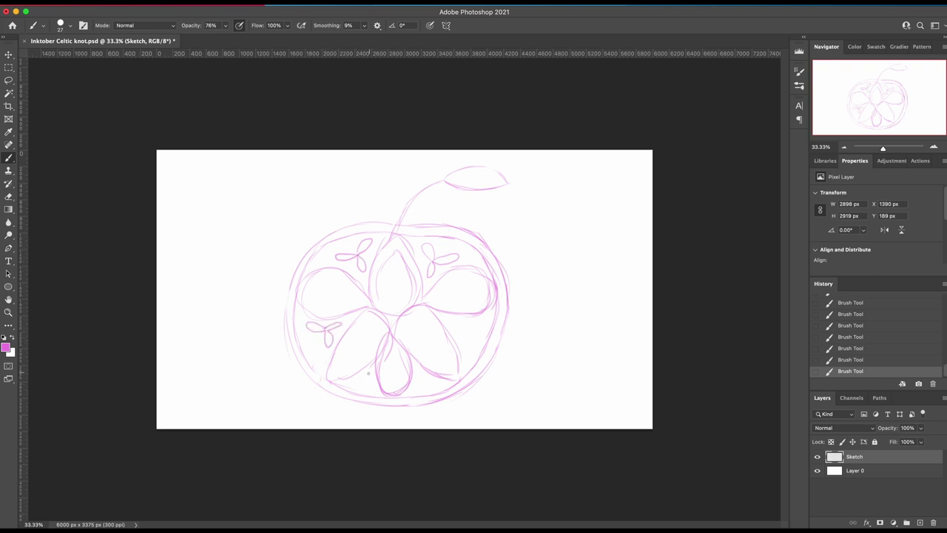
# Sketch matching three-leaf sprigs on both sides of the bottom petal and below the right petal.
pyautogui.press('cmd+z')
pyautogui.moveTo(355, 383); pyautogui.dragTo(368, 377)
pyautogui.moveTo(416, 376); pyautogui.dragTo(416, 370)
pyautogui.press('super+z')
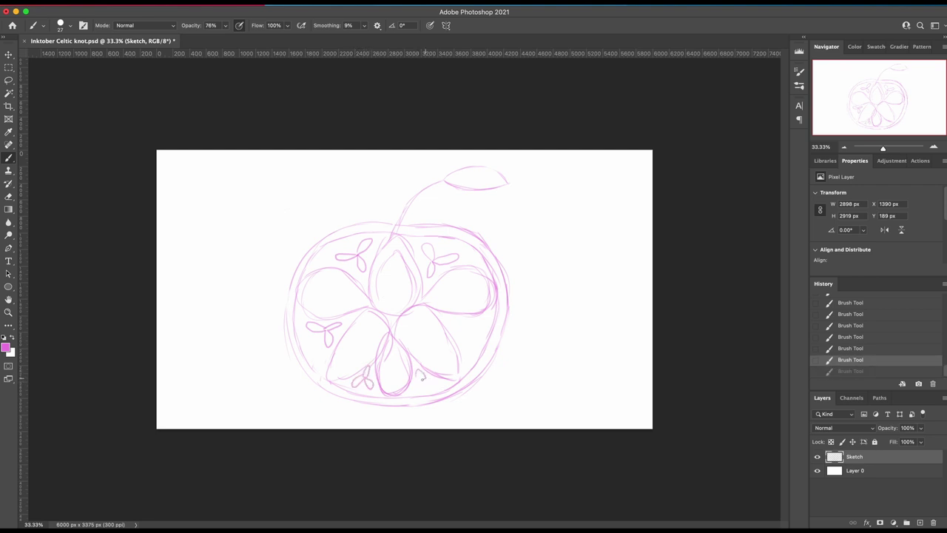
pyautogui.press('cmd+shift+z')
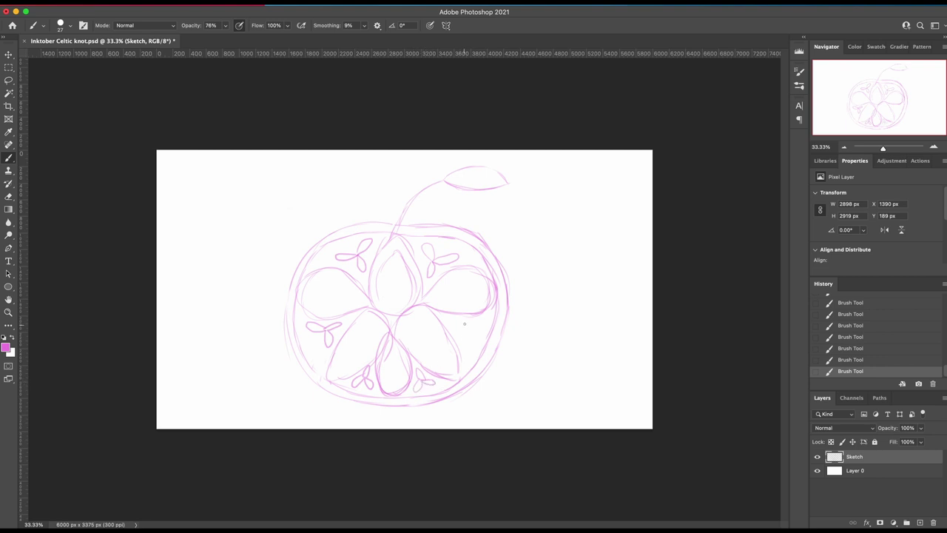
pyautogui.press('super+z')
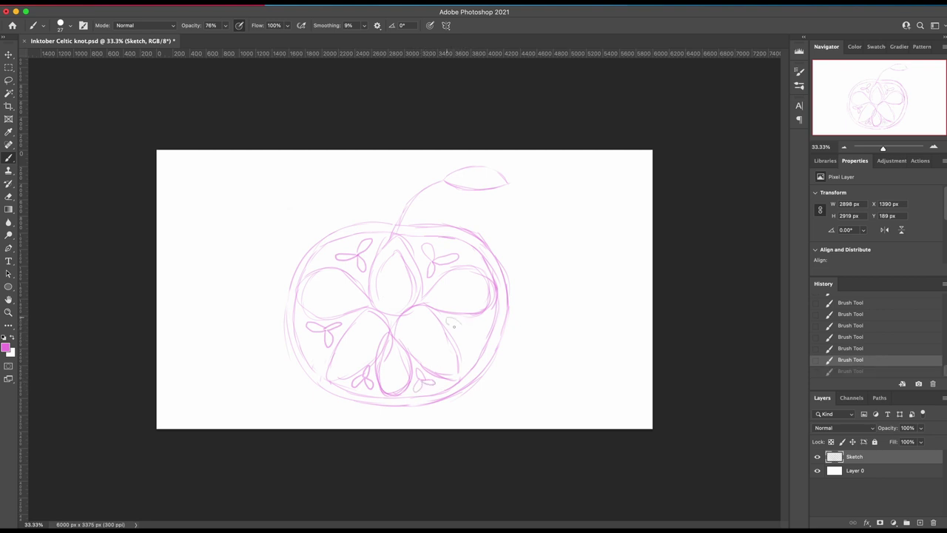
pyautogui.moveTo(449, 324); pyautogui.dragTo(464, 326)
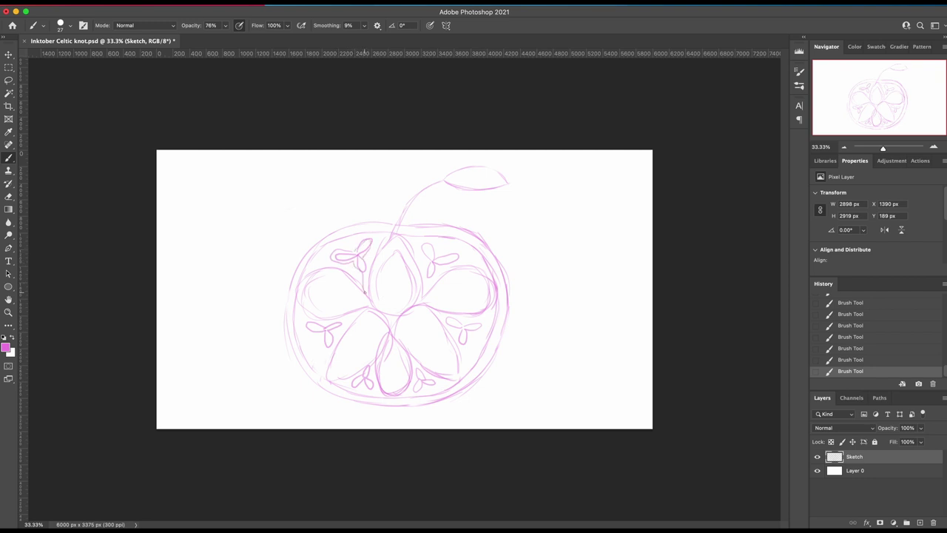
# Sketch a connected strand with a teardrop loop inside each of the six petals, undoing stray strokes.
pyautogui.hotkey('ctrl', 'z')
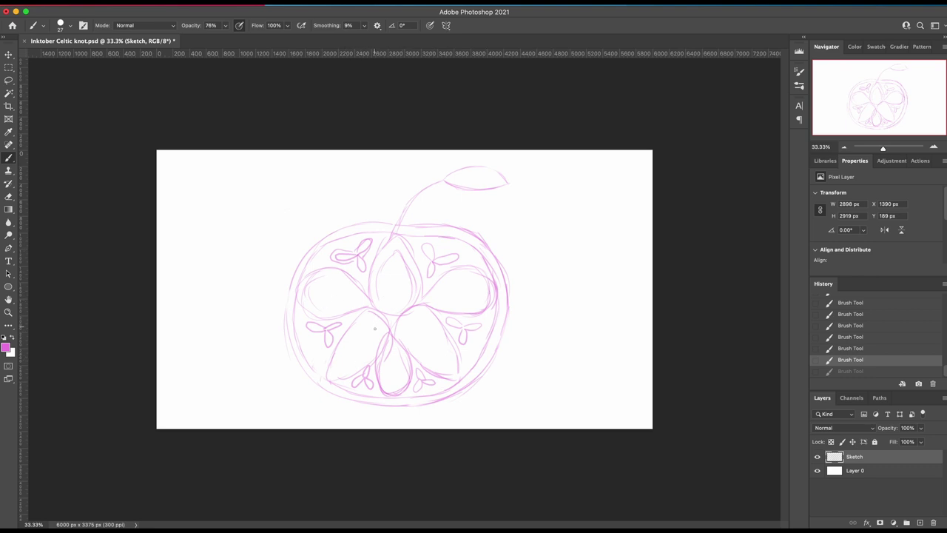
pyautogui.moveTo(353, 347); pyautogui.dragTo(353, 354)
pyautogui.hotkey('ctrl', 'z')
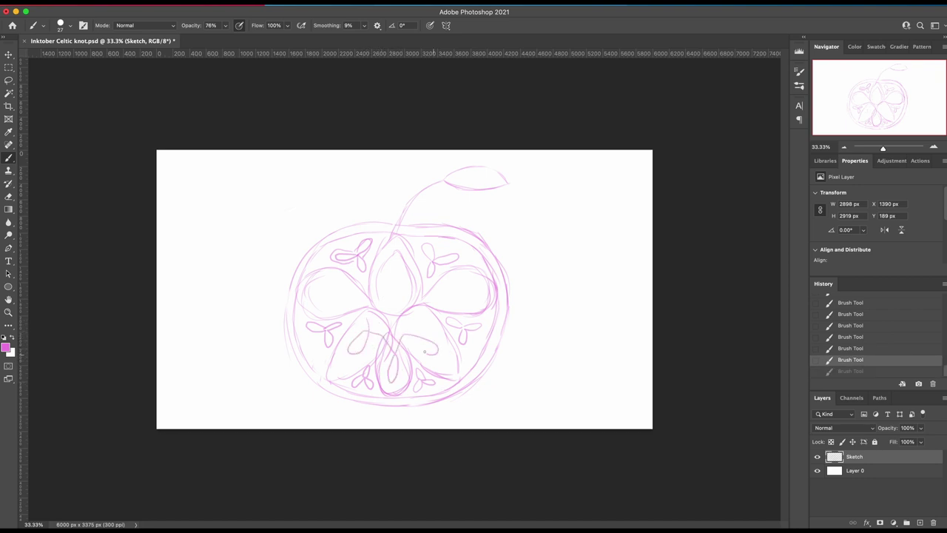
pyautogui.moveTo(413, 315); pyautogui.dragTo(451, 304)
pyautogui.hotkey('ctrl', 'z')
pyautogui.hotkey('ctrl', 'z')
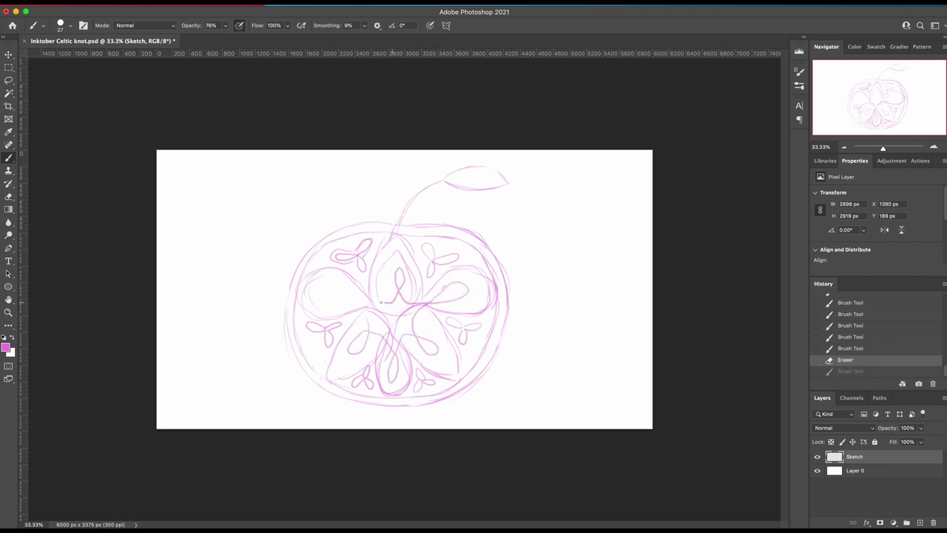
pyautogui.moveTo(342, 286)
pyautogui.mouseDown()
pyautogui.moveTo(329, 289)
pyautogui.moveTo(332, 300)
pyautogui.moveTo(350, 296)
pyautogui.moveTo(370, 330)
pyautogui.mouseUp()
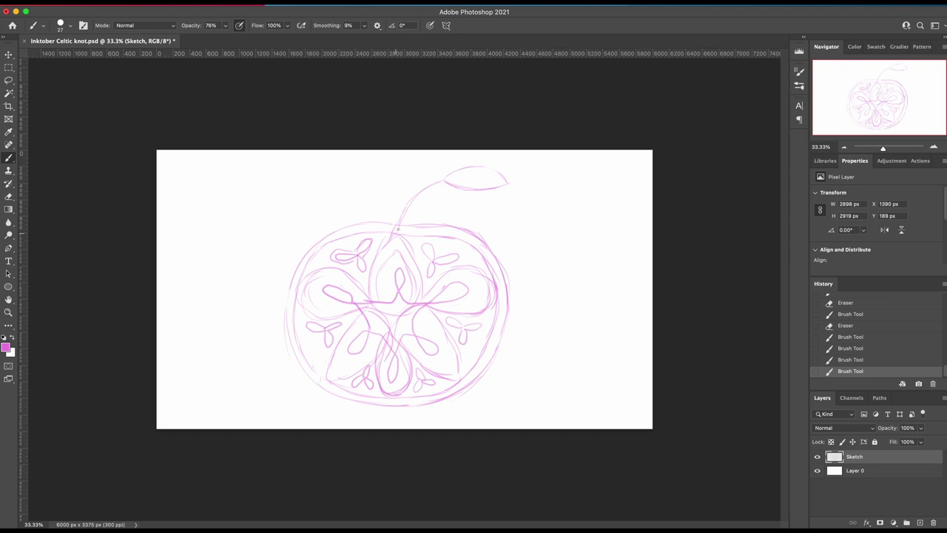
# Reinforce the stem line, add an inner outline inside the leaf, and save the document.
pyautogui.moveTo(398, 229); pyautogui.dragTo(436, 179)
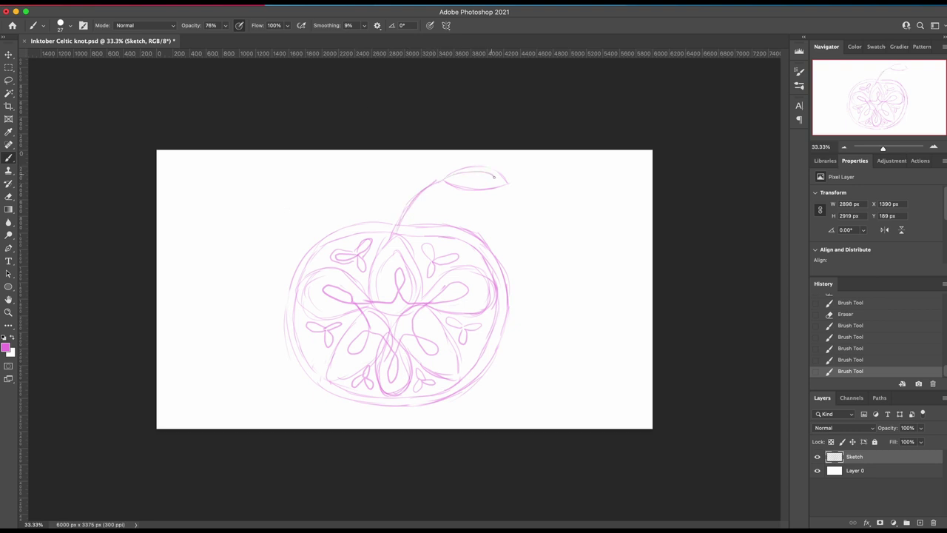
pyautogui.moveTo(494, 176); pyautogui.dragTo(448, 182)
pyautogui.press('super+s')
# Lower the Sketch layer's opacity to 37%.
pyautogui.click(921, 428)
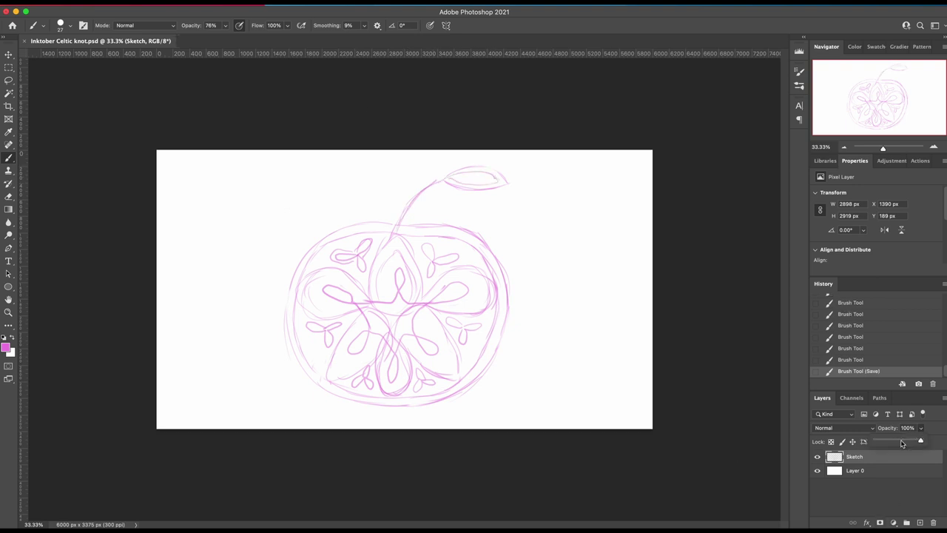
pyautogui.moveTo(901, 442); pyautogui.dragTo(891, 443)
pyautogui.press('super+equal')
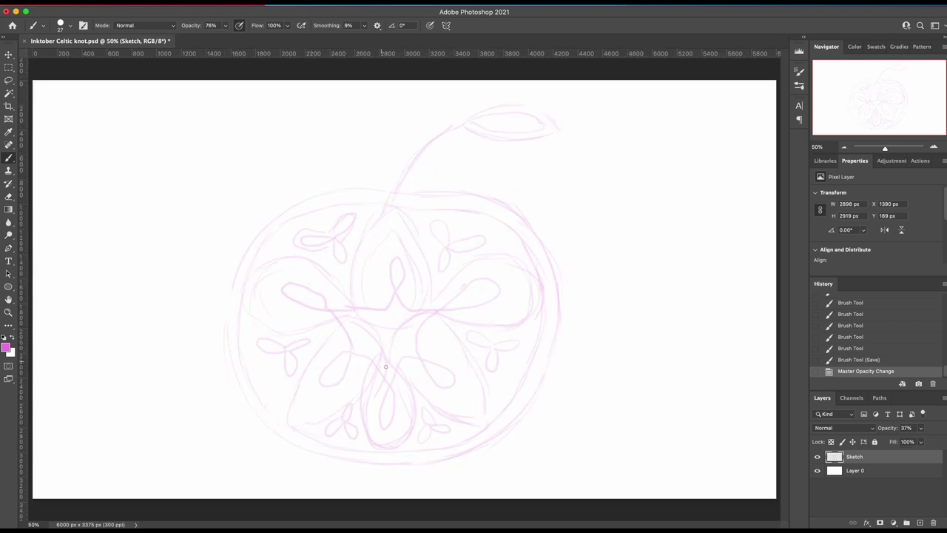
pyautogui.press('p')
pyautogui.click(390, 192)
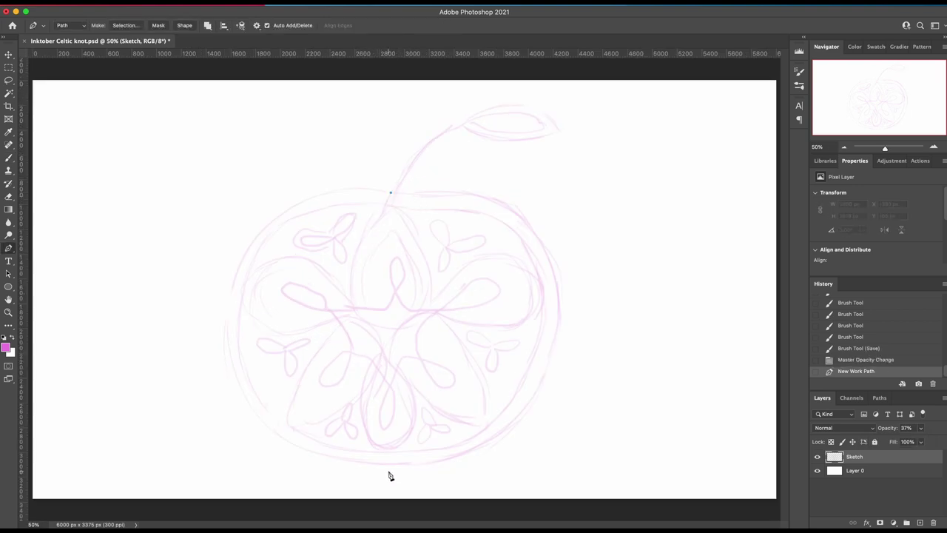
pyautogui.press('super+z')
# Draw an ellipse path around the fruit body and stretch it to about 2679 × 2276 px.
pyautogui.press('u')
pyautogui.moveTo(212, 224)
pyautogui.mouseDown()
pyautogui.moveTo(364, 291)
pyautogui.moveTo(639, 468)
pyautogui.mouseUp()
pyautogui.moveTo(234, 194)
pyautogui.mouseDown()
pyautogui.moveTo(446, 392)
pyautogui.moveTo(554, 463)
pyautogui.mouseUp()
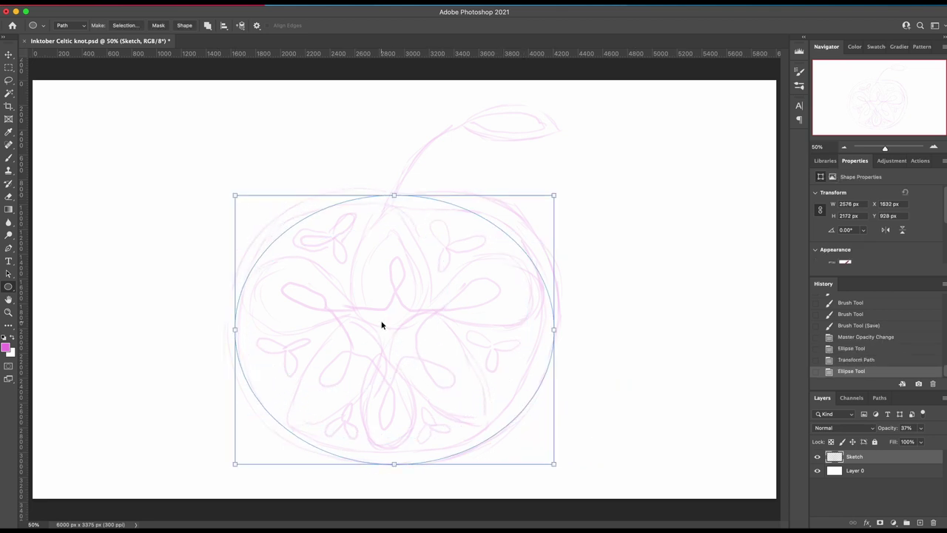
pyautogui.moveTo(234, 192); pyautogui.dragTo(225, 188)
pyautogui.moveTo(554, 188); pyautogui.dragTo(560, 184)
pyautogui.click(862, 372)
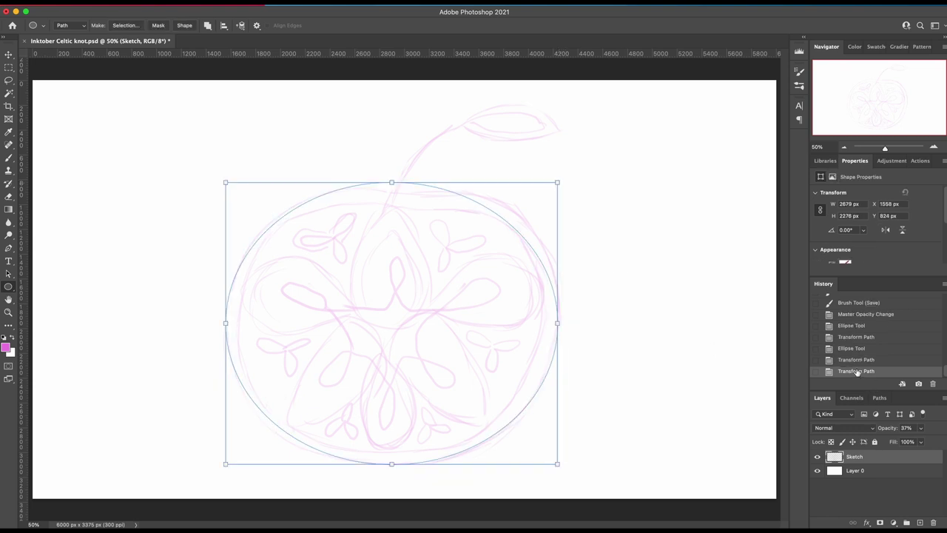
pyautogui.click(856, 372)
pyautogui.click(855, 372)
# Flatten the ellipse's top by lowering its top anchor and pulling added anchors outward at the upper-left and upper-right shoulders.
pyautogui.press('p')
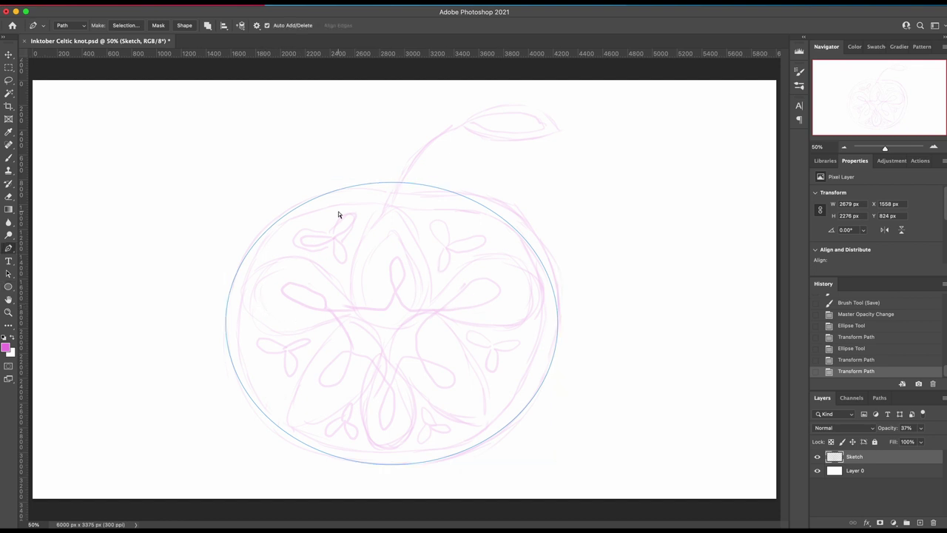
pyautogui.keyDown('super'); pyautogui.click(398, 185); pyautogui.keyUp('super')
pyautogui.moveTo(392, 184); pyautogui.dragTo(392, 191)
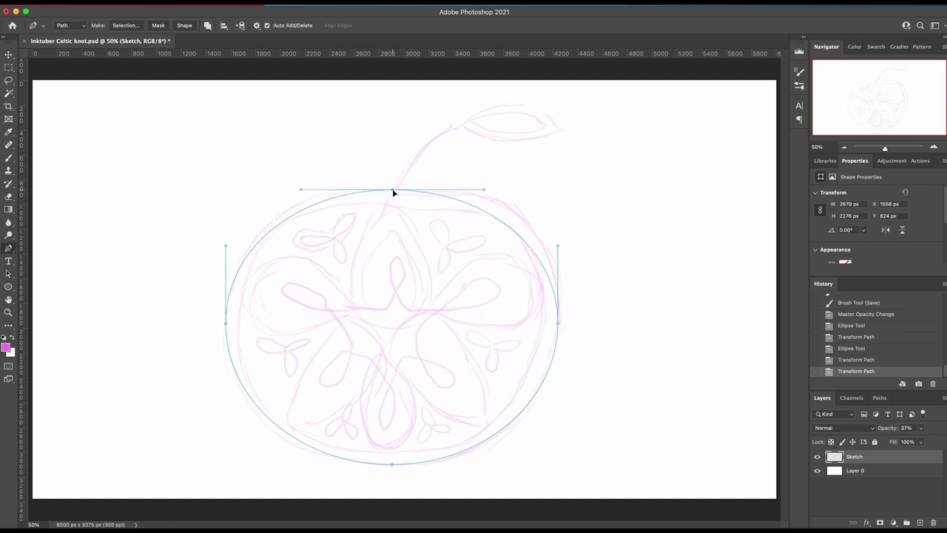
pyautogui.click(296, 215)
pyautogui.moveTo(296, 215); pyautogui.dragTo(296, 207)
pyautogui.click(512, 234)
pyautogui.moveTo(511, 234); pyautogui.dragTo(514, 222)
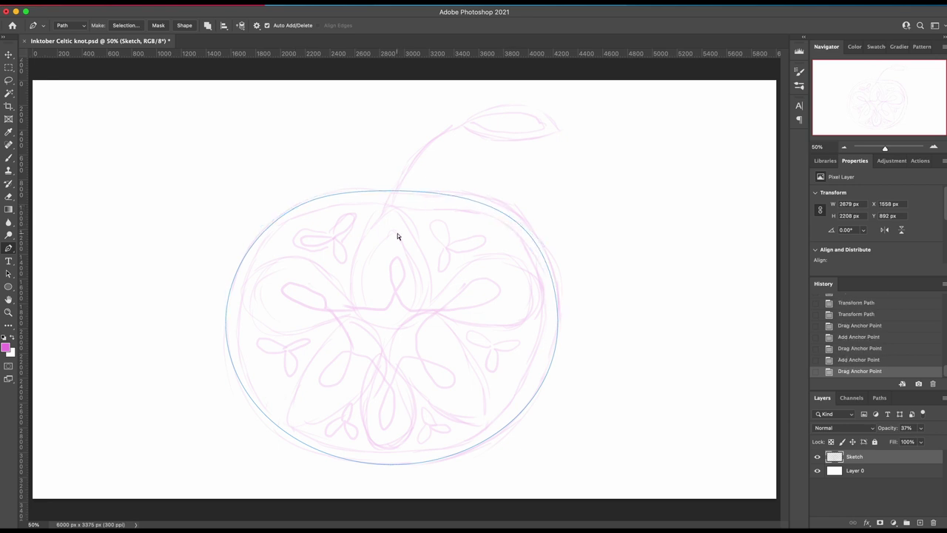
# Duplicate the fruit outline path, scale the copy to 95.65% and centre it inside the original.
pyautogui.moveTo(408, 195); pyautogui.dragTo(407, 208)
pyautogui.press('super+t')
pyautogui.moveTo(558, 474); pyautogui.dragTo(551, 444)
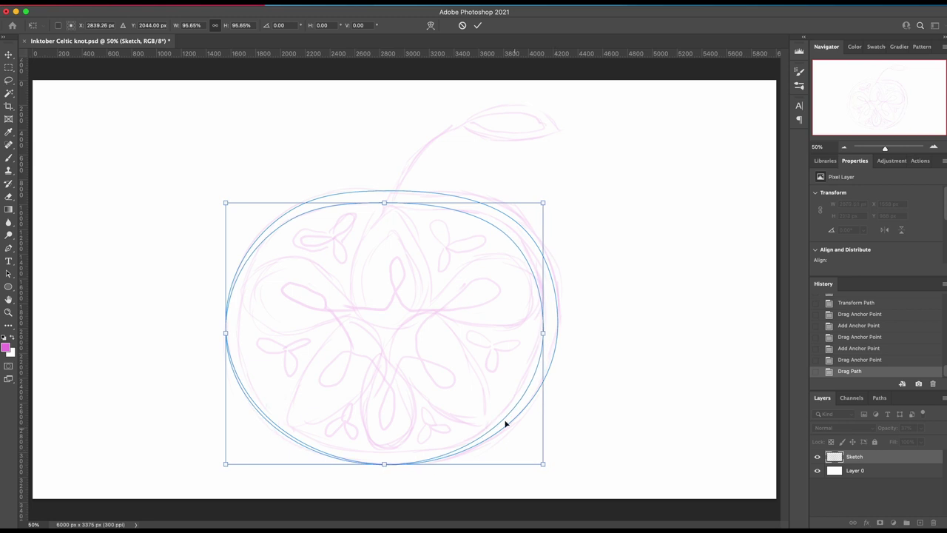
pyautogui.moveTo(437, 384); pyautogui.dragTo(444, 379)
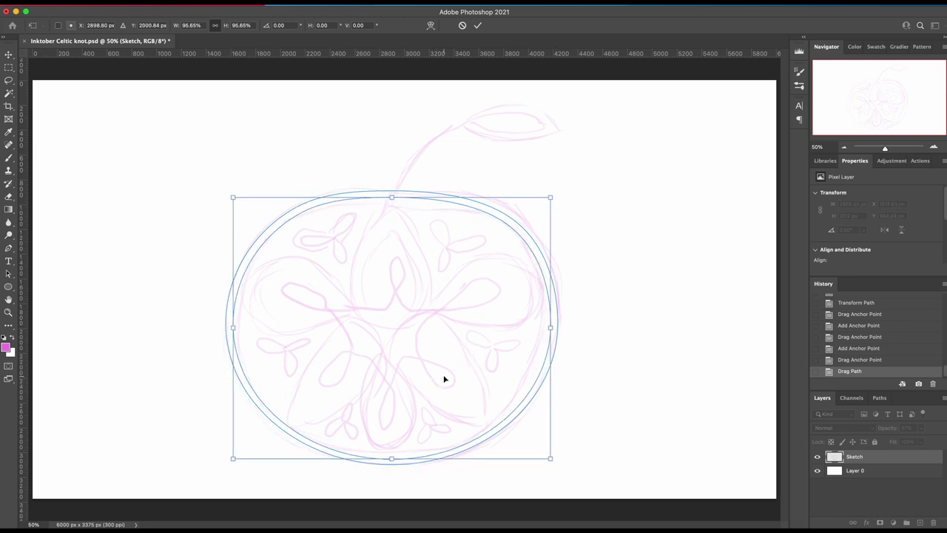
pyautogui.press('Return')
pyautogui.keyDown('super'); pyautogui.click(487, 375); pyautogui.keyUp('super')
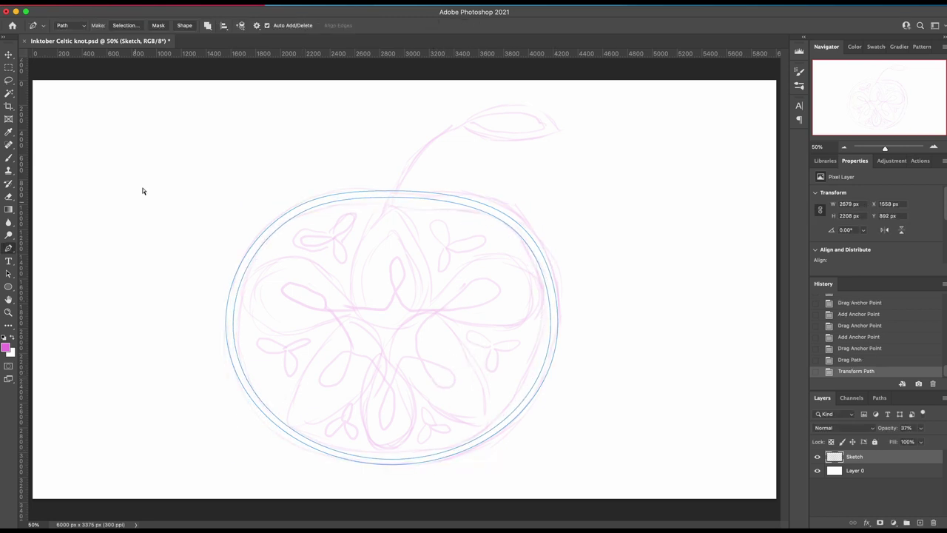
# Lower the top-centre anchors of both outlines into a shallow dip and raise the outer path's upper-left curve handle.
pyautogui.keyDown('ctrl'); pyautogui.click(401, 200); pyautogui.keyUp('ctrl')
pyautogui.moveTo(392, 200)
pyautogui.mouseDown()
pyautogui.moveTo(395, 186)
pyautogui.moveTo(392, 197)
pyautogui.mouseUp()
pyautogui.moveTo(324, 193); pyautogui.dragTo(338, 186)
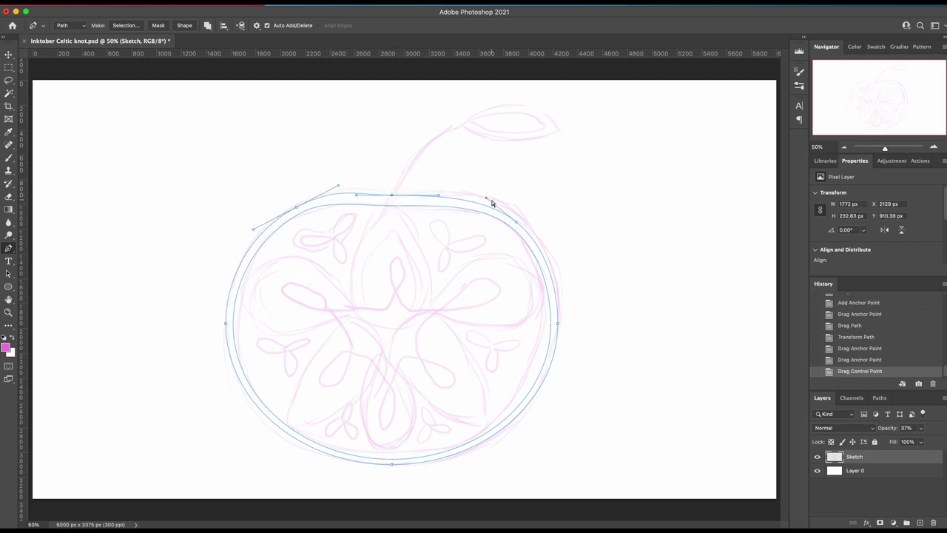
pyautogui.keyDown('super'); pyautogui.click(494, 202); pyautogui.keyUp('super')
# Reposition the upper-right and upper-left shoulder anchors to even out the gap between the two outlines.
pyautogui.keyDown('super'); pyautogui.click(510, 219); pyautogui.keyUp('super')
pyautogui.moveTo(515, 221)
pyautogui.mouseDown()
pyautogui.moveTo(511, 210)
pyautogui.moveTo(504, 220)
pyautogui.mouseUp()
pyautogui.keyDown('super'); pyautogui.click(500, 221); pyautogui.keyUp('super')
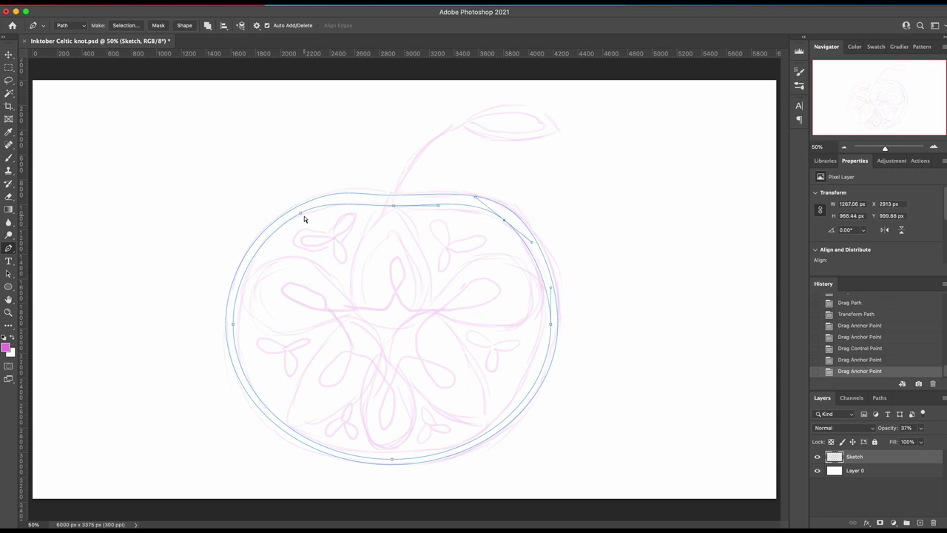
pyautogui.moveTo(304, 213)
pyautogui.mouseDown()
pyautogui.moveTo(321, 197)
pyautogui.moveTo(301, 205)
pyautogui.mouseUp()
# Nudge the outer outline's top-centre anchor and raise its upper-right shoulder anchor to match the sketch.
pyautogui.click(394, 195)
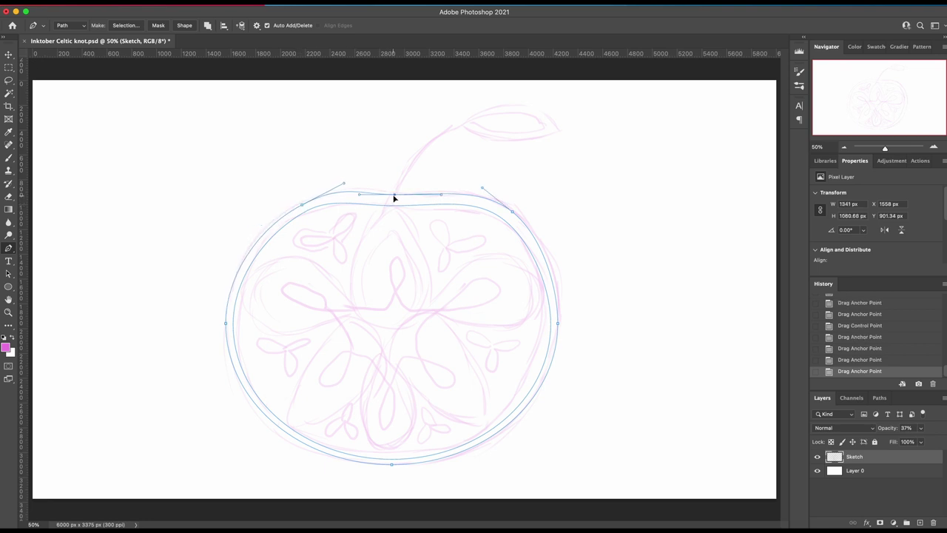
pyautogui.moveTo(393, 195); pyautogui.dragTo(396, 196)
pyautogui.moveTo(512, 212); pyautogui.dragTo(512, 207)
pyautogui.keyDown('super'); pyautogui.click(462, 263); pyautogui.keyUp('super')
# Hide the Sketch layer and delete the right half of both outline paths.
pyautogui.click(819, 457)
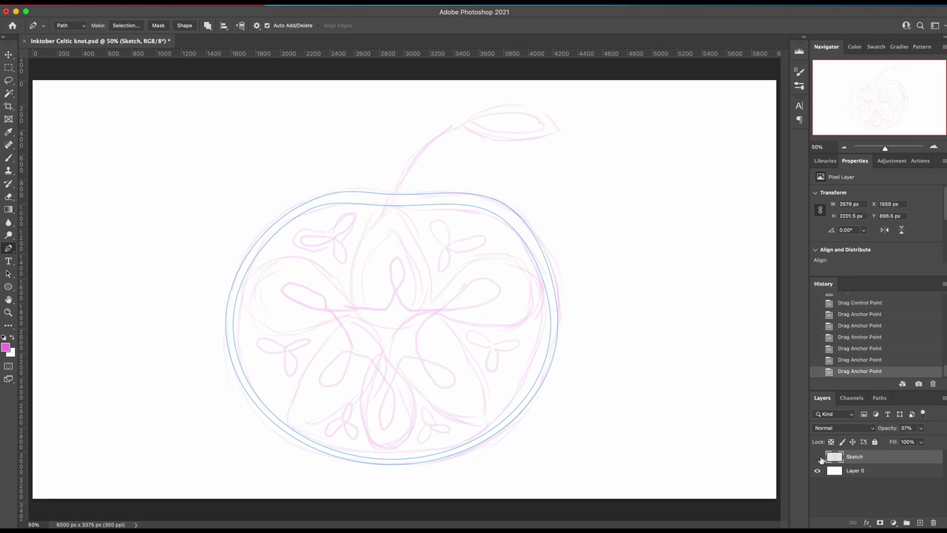
pyautogui.click(818, 457)
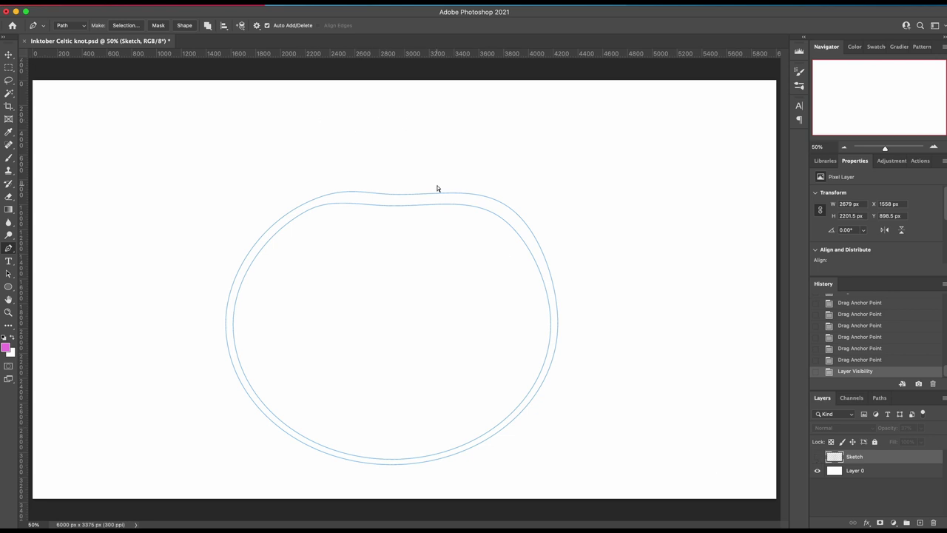
pyautogui.moveTo(394, 162); pyautogui.dragTo(626, 516)
pyautogui.press('Delete')
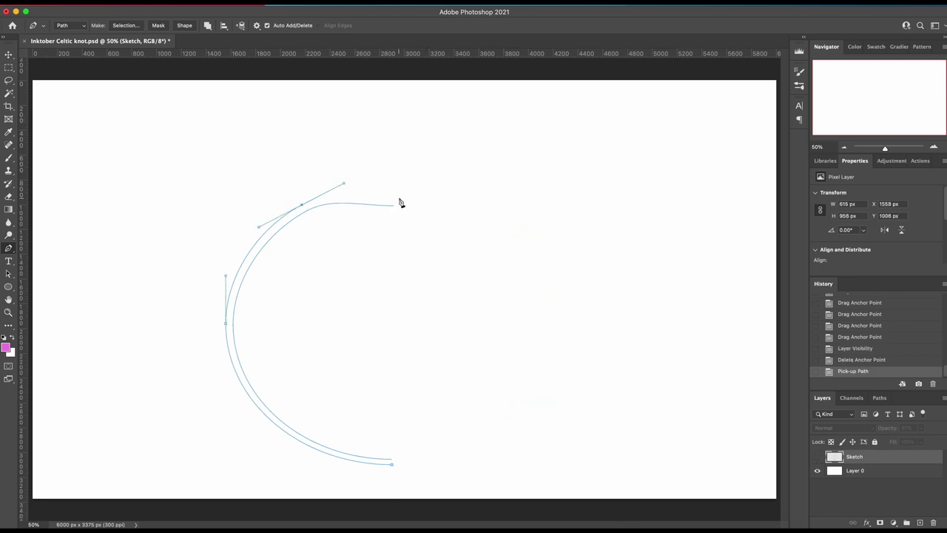
# Extend the outer half-outline to the top centre and add an anchor to smooth its dip.
pyautogui.click(397, 201)
pyautogui.moveTo(397, 200); pyautogui.dragTo(361, 196)
pyautogui.click(378, 195)
pyautogui.press('super+z')
pyautogui.click(371, 194)
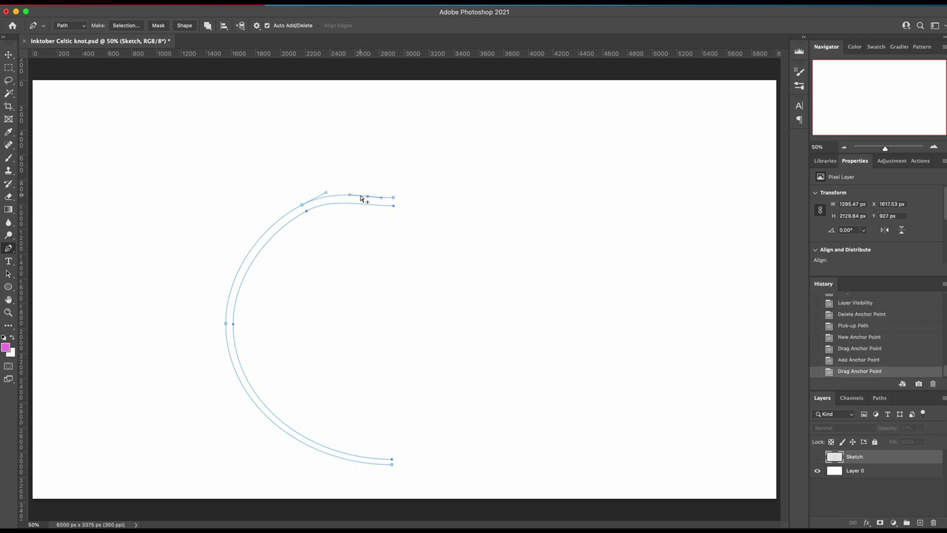
# Duplicate the left half-outlines, flip the copy horizontally and place it as the right half of the fruit.
pyautogui.keyDown('alt'); pyautogui.keyDown('super'); pyautogui.click(289, 212); pyautogui.keyUp('super'); pyautogui.keyUp('alt')
pyautogui.hotkey('ctrl', 'v')
pyautogui.hotkey('ctrl', 't')
pyautogui.rightClick(318, 226)
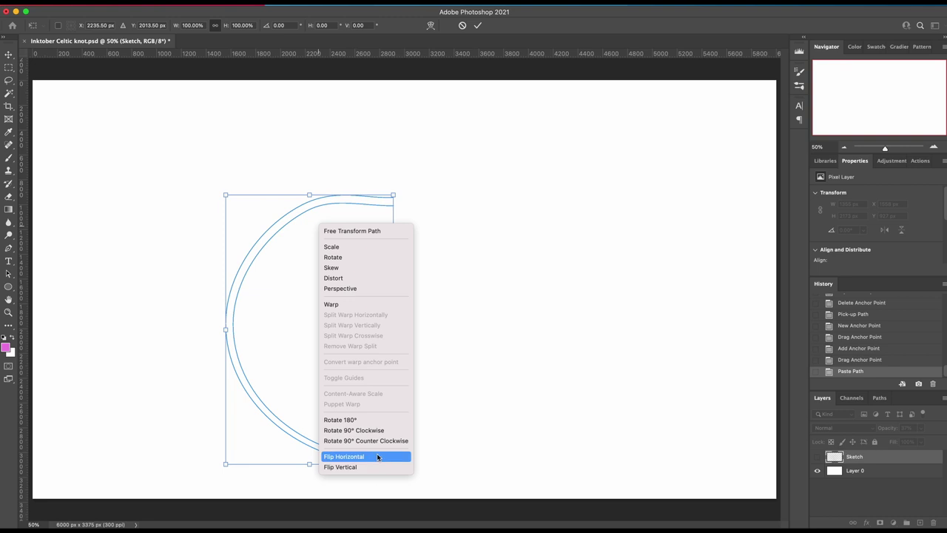
pyautogui.click(377, 456)
pyautogui.press('Return')
# Join the two halves of the outer outline at the bottom, retracting the end anchor's handle.
pyautogui.click(392, 463)
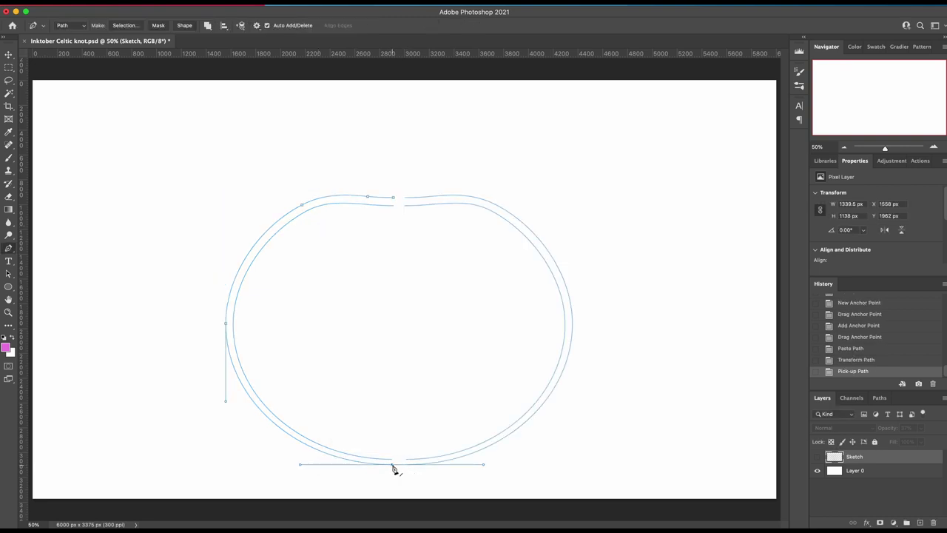
pyautogui.moveTo(483, 465); pyautogui.dragTo(392, 466)
pyautogui.click(406, 464)
pyautogui.click(392, 465)
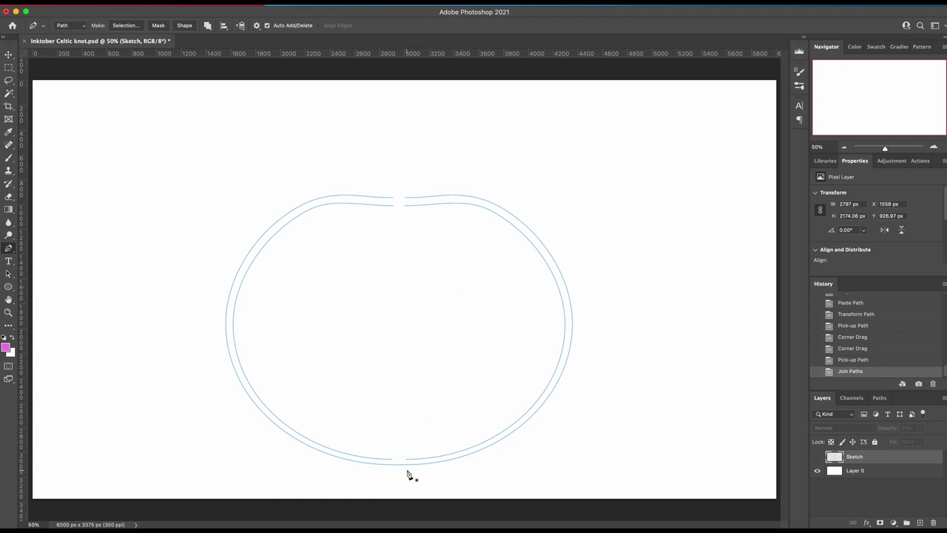
# Smooth the bottom join of the outer outline by adjusting the direction handle at the centre.
pyautogui.scroll(4, 403, 469)
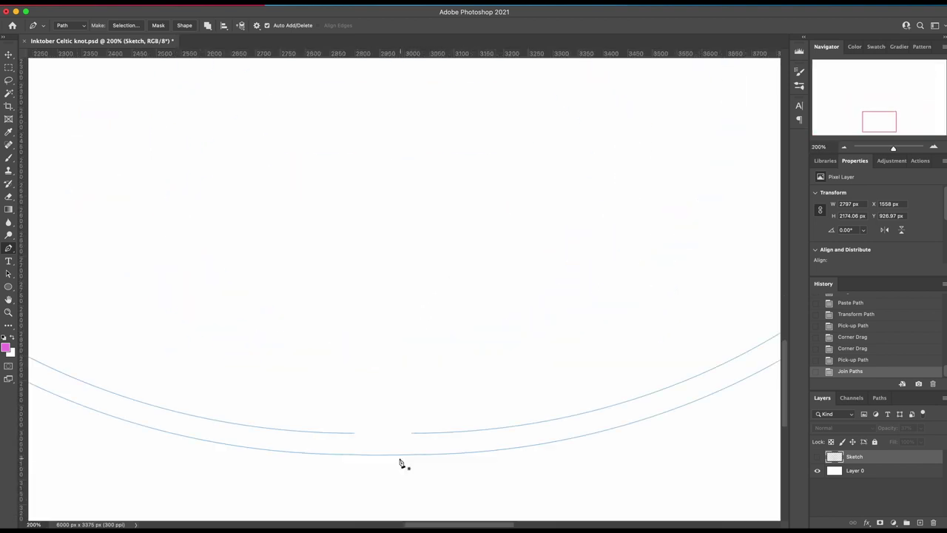
pyautogui.keyDown('super'); pyautogui.click(390, 454); pyautogui.keyUp('super')
pyautogui.keyDown('super'); pyautogui.click(384, 455); pyautogui.keyUp('super')
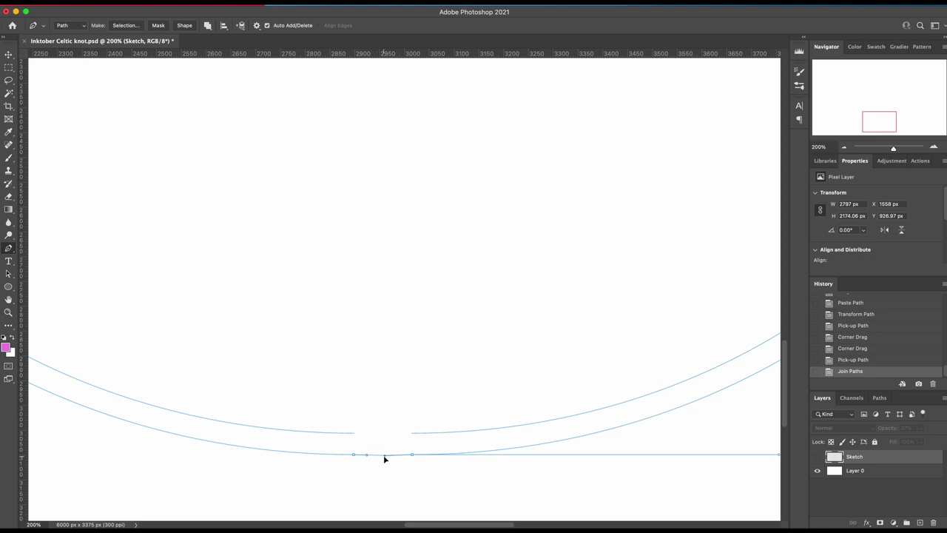
pyautogui.moveTo(385, 458); pyautogui.dragTo(387, 458)
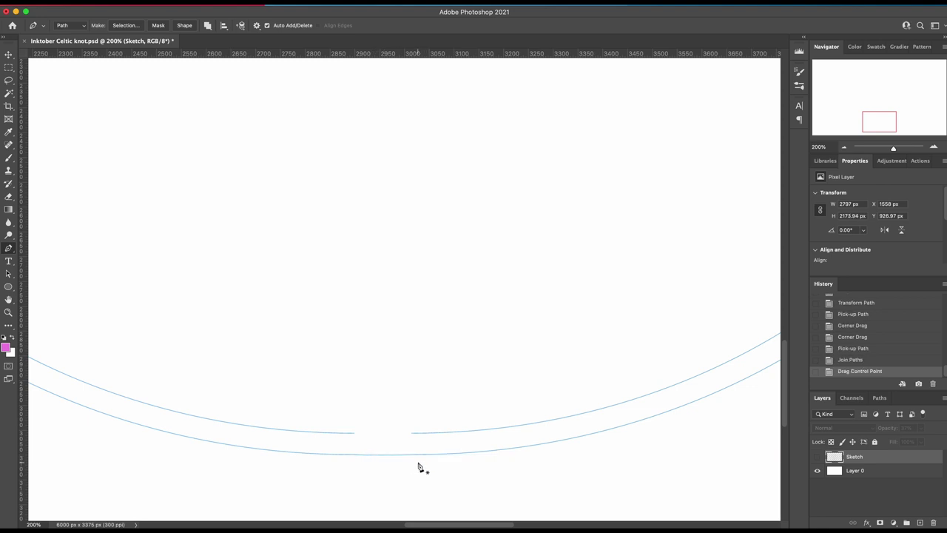
pyautogui.scroll(-2, 417, 463)
pyautogui.scroll(-2, 418, 463)
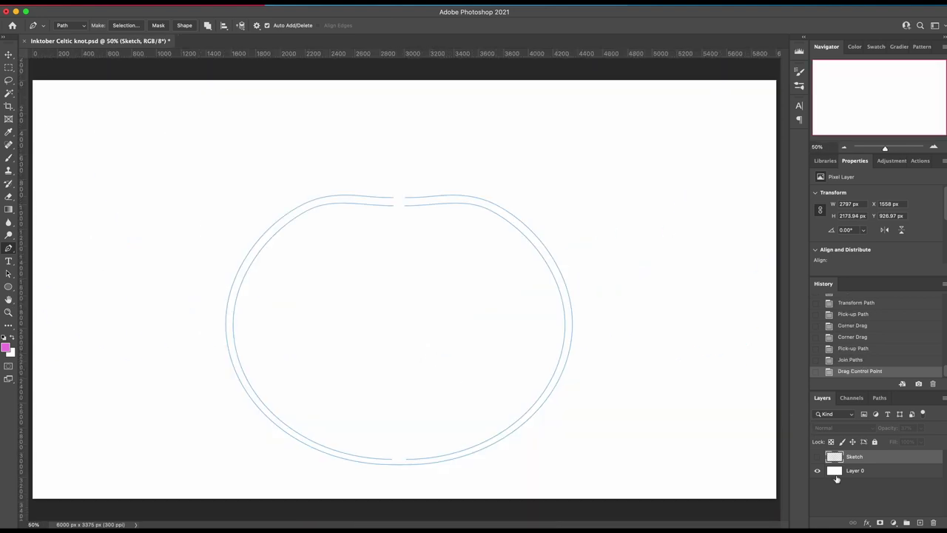
# Show the Sketch layer and pull the handle of the inner outline's top-left end anchor toward the centre gap.
pyautogui.click(817, 457)
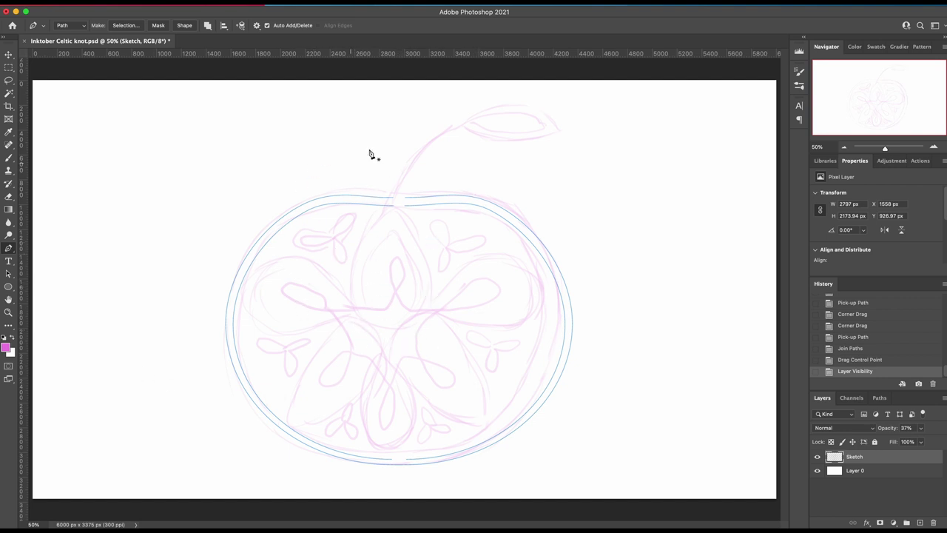
pyautogui.moveTo(392, 205); pyautogui.dragTo(404, 207)
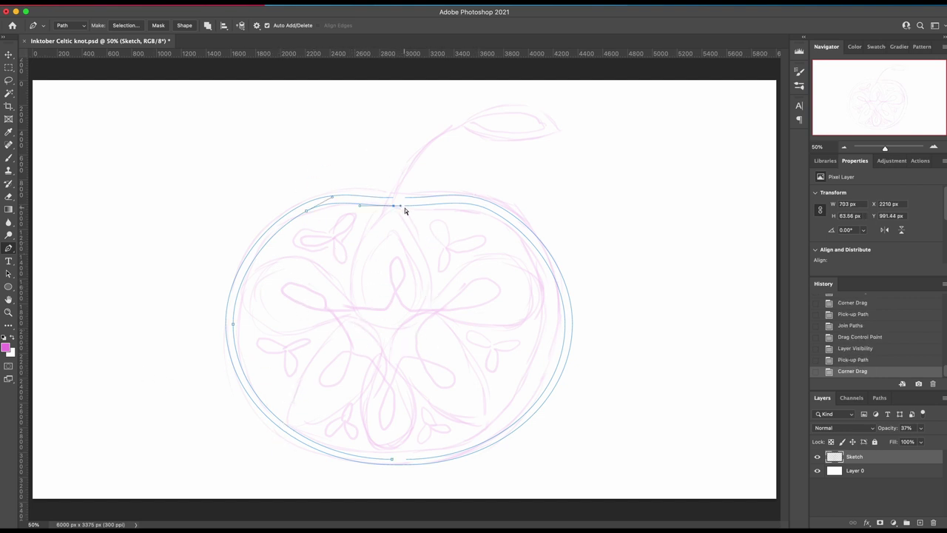
pyautogui.keyDown('super'); pyautogui.click(347, 99); pyautogui.keyUp('super')
# Set the path display thickness to 1 px, trying 2 px along the way.
pyautogui.click(257, 26)
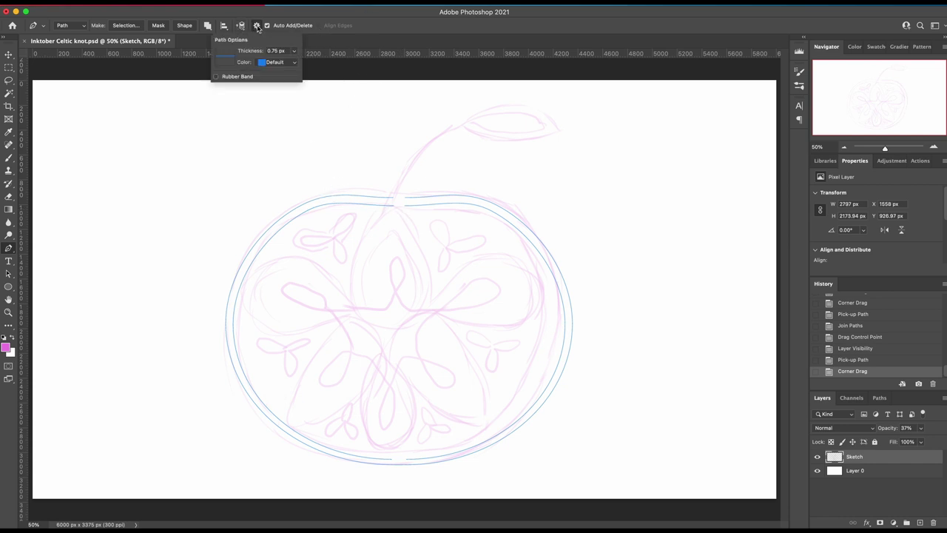
pyautogui.click(292, 52)
pyautogui.click(286, 93)
pyautogui.click(294, 52)
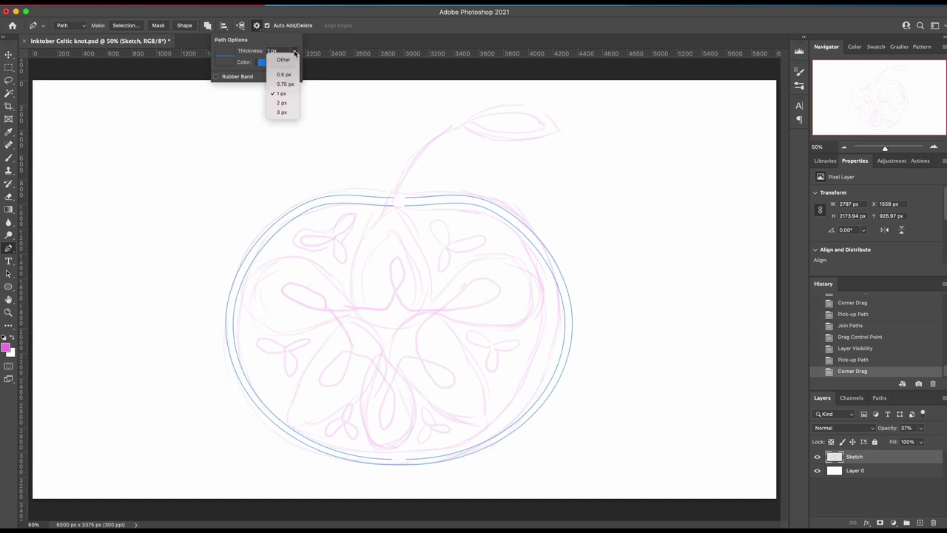
pyautogui.click(284, 103)
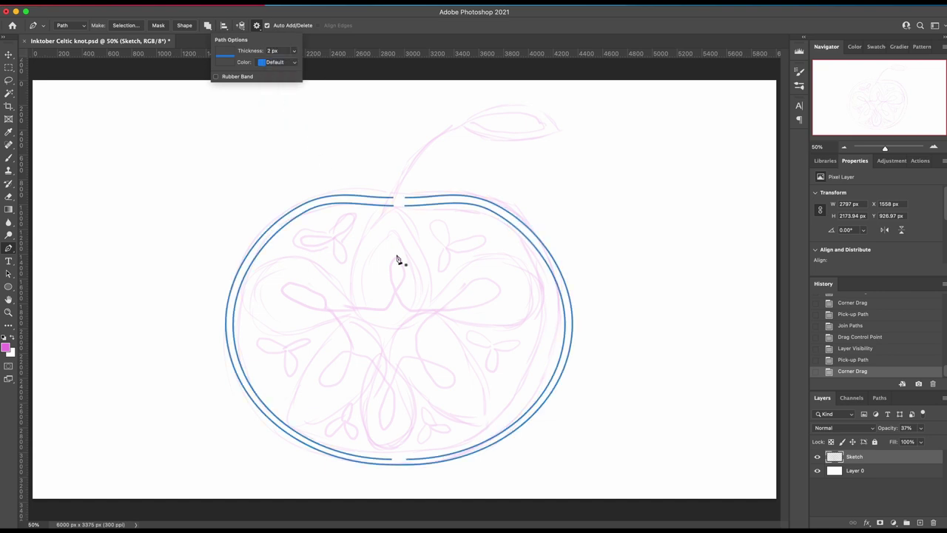
pyautogui.click(293, 53)
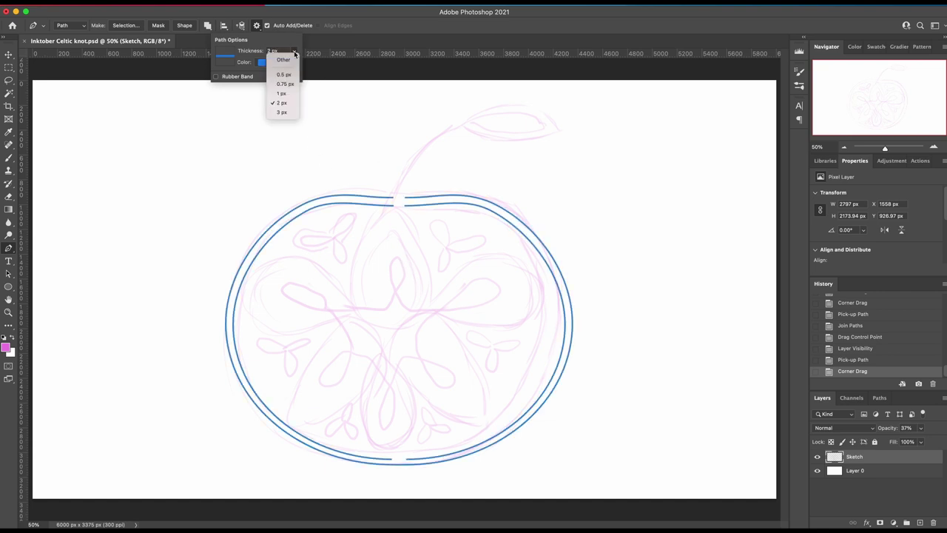
pyautogui.click(283, 93)
pyautogui.click(240, 50)
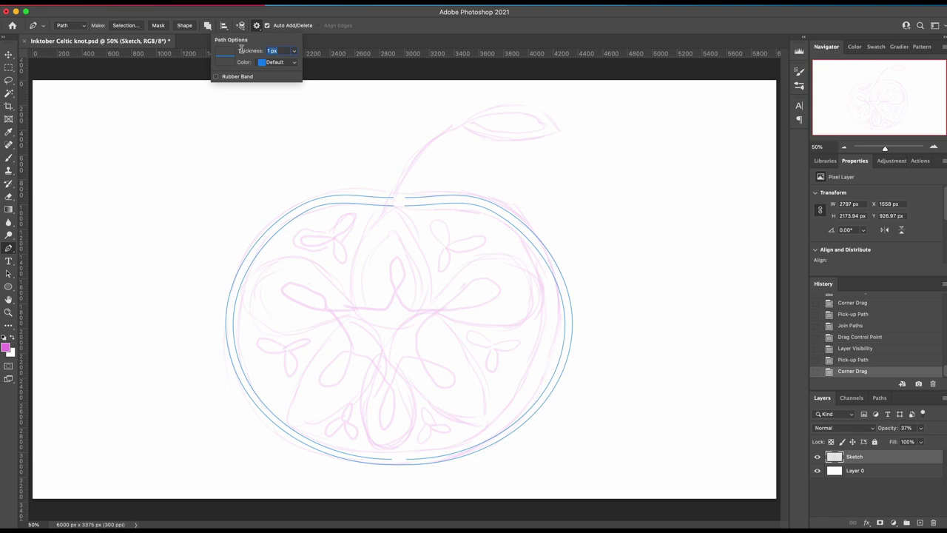
pyautogui.click(256, 26)
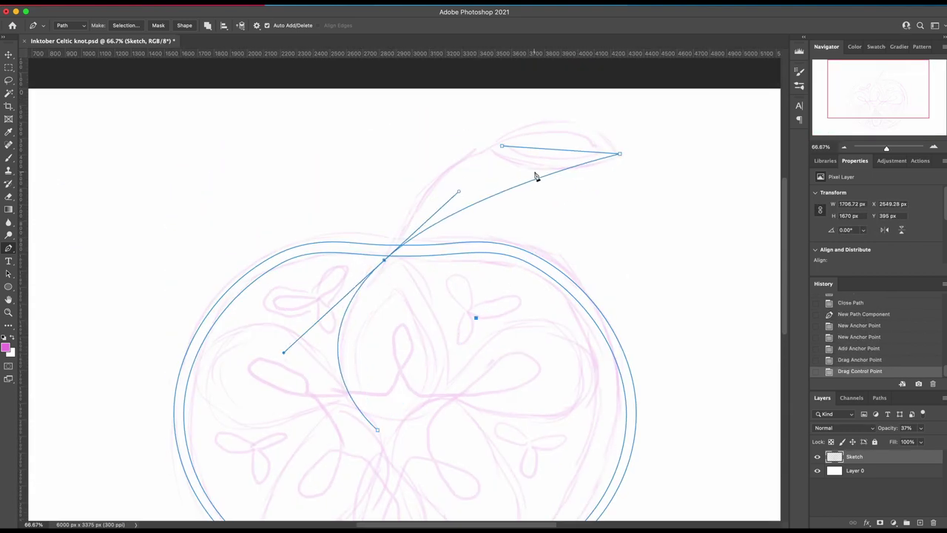
# Bend the stem path toward the leaf and extend its lower end into an arch spanning the bottom of the fruit.
pyautogui.moveTo(534, 175); pyautogui.dragTo(558, 159)
pyautogui.moveTo(401, 256); pyautogui.dragTo(408, 253)
pyautogui.scroll(-3, 353, 355)
pyautogui.click(339, 346)
pyautogui.click(493, 477)
pyautogui.click(221, 463)
pyautogui.moveTo(358, 470); pyautogui.dragTo(361, 317)
pyautogui.moveTo(434, 371); pyautogui.dragTo(456, 356)
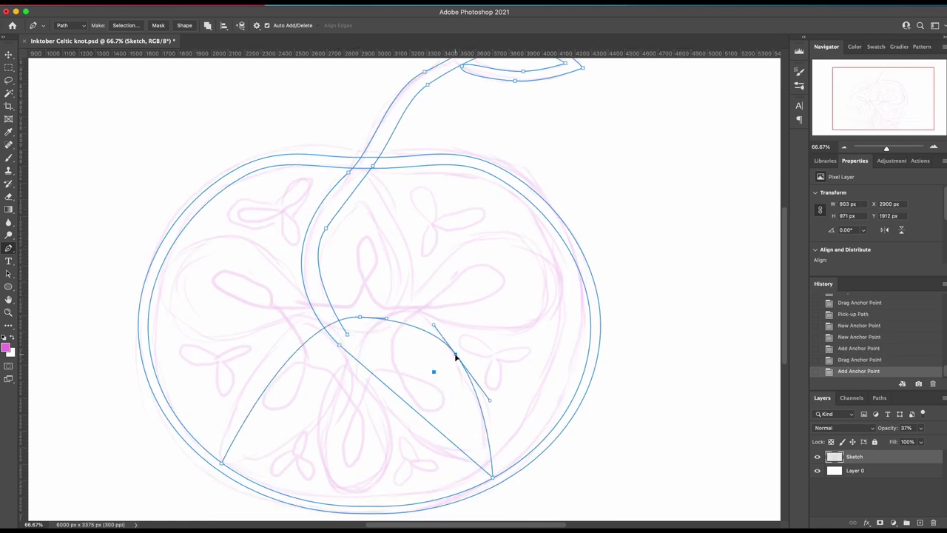
pyautogui.moveTo(222, 463); pyautogui.dragTo(243, 476)
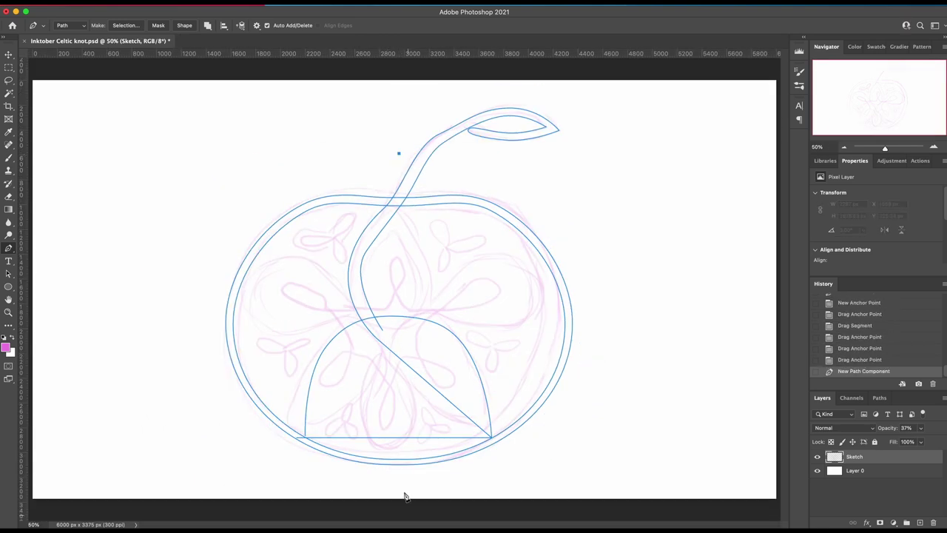
# Finish a vertical guide path through the fruit's centre and delete the straight segment below the arch.
pyautogui.click(396, 489)
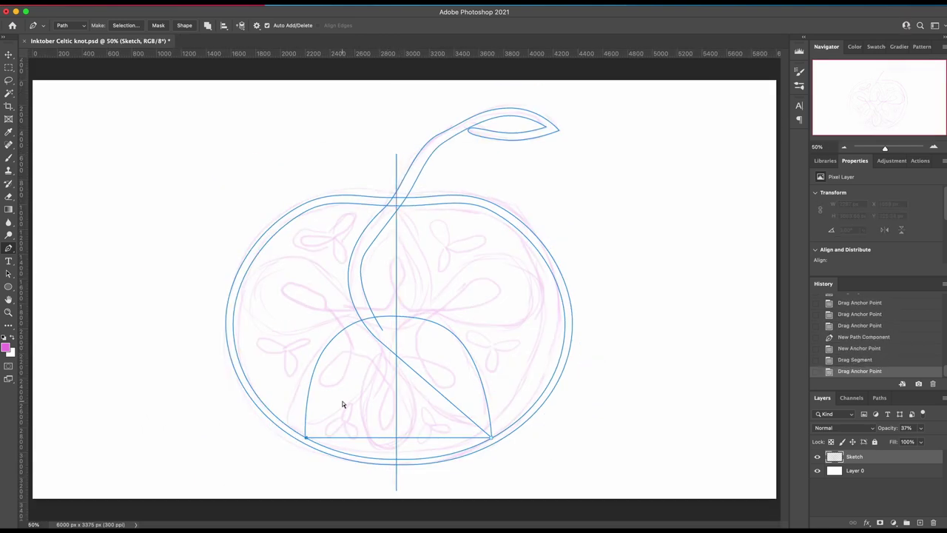
pyautogui.moveTo(391, 316); pyautogui.dragTo(400, 318)
pyautogui.keyDown('super'); pyautogui.click(434, 437); pyautogui.keyUp('super')
pyautogui.press('Delete')
# Move the arch's two lower corner anchors outward onto the fruit's outline.
pyautogui.moveTo(305, 437); pyautogui.dragTo(282, 422)
pyautogui.click(279, 419)
pyautogui.click(505, 420)
pyautogui.moveTo(491, 437); pyautogui.dragTo(514, 421)
# Draw a path from the arch's lower-left corner to the top centre and bend it into the knot's right loop.
pyautogui.click(281, 419)
pyautogui.click(397, 213)
pyautogui.moveTo(445, 383); pyautogui.dragTo(438, 404)
pyautogui.moveTo(465, 344); pyautogui.dragTo(471, 339)
pyautogui.moveTo(335, 344); pyautogui.dragTo(365, 389)
# Rework the old stem lines inside the fruit and reshape the left loop's lower curve.
pyautogui.click(370, 252)
pyautogui.click(362, 281)
pyautogui.click(377, 338)
pyautogui.click(382, 210)
pyautogui.moveTo(365, 355); pyautogui.dragTo(344, 380)
# Flip the paths horizontally, adjust the arch's lower corner anchor to match, and flip them back.
pyautogui.press('super+t')
pyautogui.click(496, 508)
pyautogui.press('Return')
pyautogui.moveTo(517, 417); pyautogui.dragTo(511, 423)
pyautogui.press('super+t')
pyautogui.rightClick(460, 355)
pyautogui.click(484, 507)
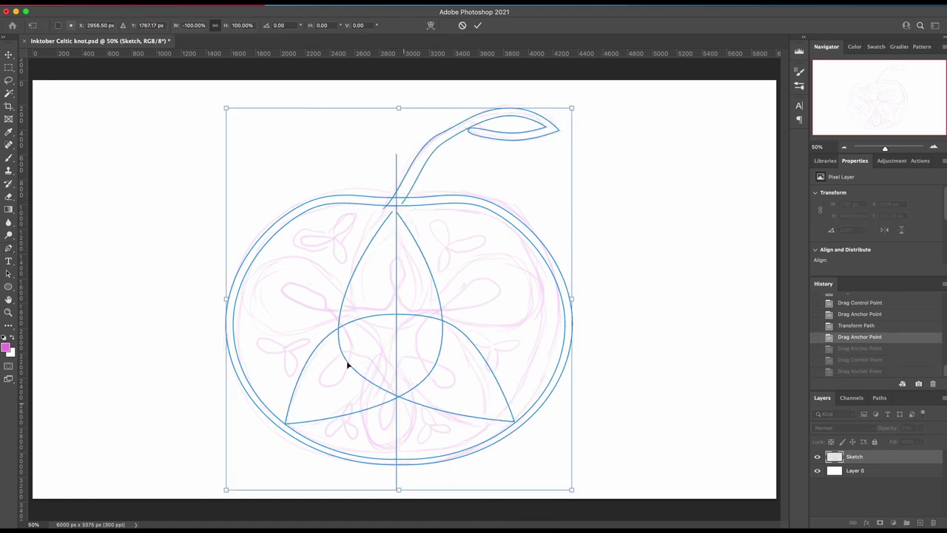
pyautogui.press('Return')
# Refine the side curves of the two upper loops and the top of the arch by moving their anchors.
pyautogui.moveTo(441, 330); pyautogui.dragTo(449, 325)
pyautogui.moveTo(338, 298)
pyautogui.mouseDown()
pyautogui.moveTo(330, 281)
pyautogui.moveTo(335, 290)
pyautogui.mouseUp()
pyautogui.moveTo(443, 354); pyautogui.dragTo(440, 360)
pyautogui.moveTo(396, 313); pyautogui.dragTo(359, 353)
# Trace the left loop's inner parallel line from the top centre to the lower-right corner.
pyautogui.click(392, 216)
pyautogui.click(500, 412)
pyautogui.moveTo(392, 212); pyautogui.dragTo(385, 213)
pyautogui.moveTo(502, 412); pyautogui.dragTo(497, 409)
pyautogui.click(353, 318)
pyautogui.moveTo(353, 318); pyautogui.dragTo(353, 323)
pyautogui.click(407, 384)
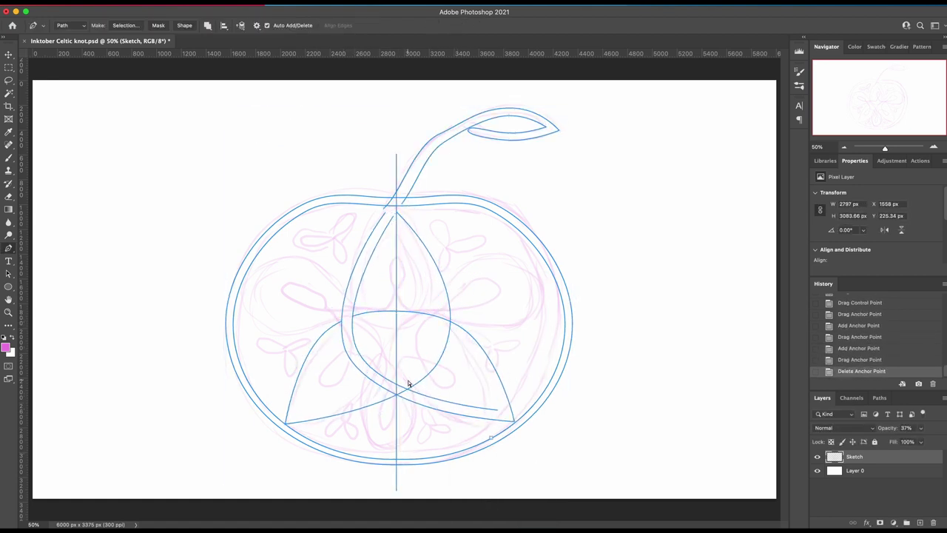
# Continue the inner parallel line along the lower arch and from the lower-left corner up the right loop.
pyautogui.click(497, 410)
pyautogui.click(294, 416)
pyautogui.moveTo(396, 409); pyautogui.dragTo(396, 321)
pyautogui.moveTo(459, 355); pyautogui.dragTo(464, 347)
pyautogui.moveTo(332, 348); pyautogui.dragTo(438, 335)
pyautogui.click(297, 410)
pyautogui.click(396, 215)
# Cut the arch lines at the left crossing so the left loop passes over them.
pyautogui.click(352, 328)
pyautogui.click(341, 334)
pyautogui.press('BackSpace')
# Add anchors around the bottom crossing and delete the overlap so the right loop passes over.
pyautogui.keyDown('super'); pyautogui.click(370, 343); pyautogui.keyUp('super')
pyautogui.click(387, 389)
pyautogui.click(396, 395)
pyautogui.click(406, 389)
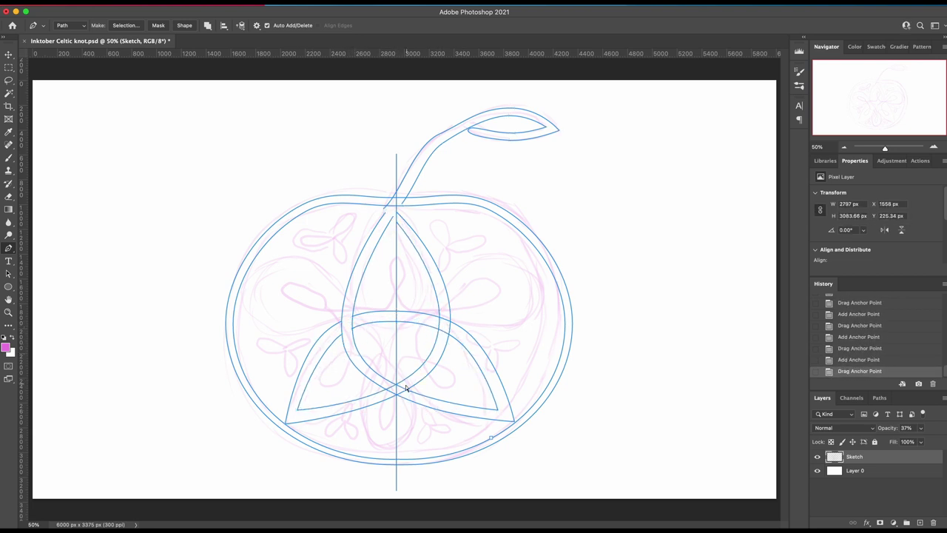
pyautogui.keyDown('super'); pyautogui.click(396, 395); pyautogui.keyUp('super')
pyautogui.press('BackSpace')
# Cut the right loop's lines at the right crossing so the arch passes over them.
pyautogui.click(440, 333)
pyautogui.click(450, 324)
pyautogui.press('BackSpace')
# Hide the Sketch layer and delete the vertical guide path and the stray anchor near the lower-right outline.
pyautogui.click(816, 457)
pyautogui.keyDown('super'); pyautogui.click(396, 279); pyautogui.keyUp('super')
pyautogui.press('BackSpace')
pyautogui.press('BackSpace')
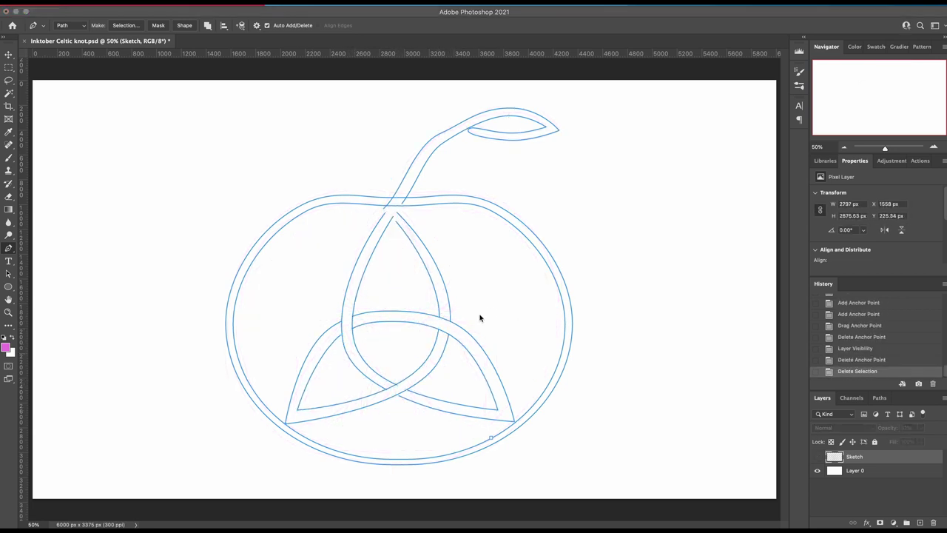
pyautogui.keyDown('super'); pyautogui.click(491, 438); pyautogui.keyUp('super')
pyautogui.press('Delete')
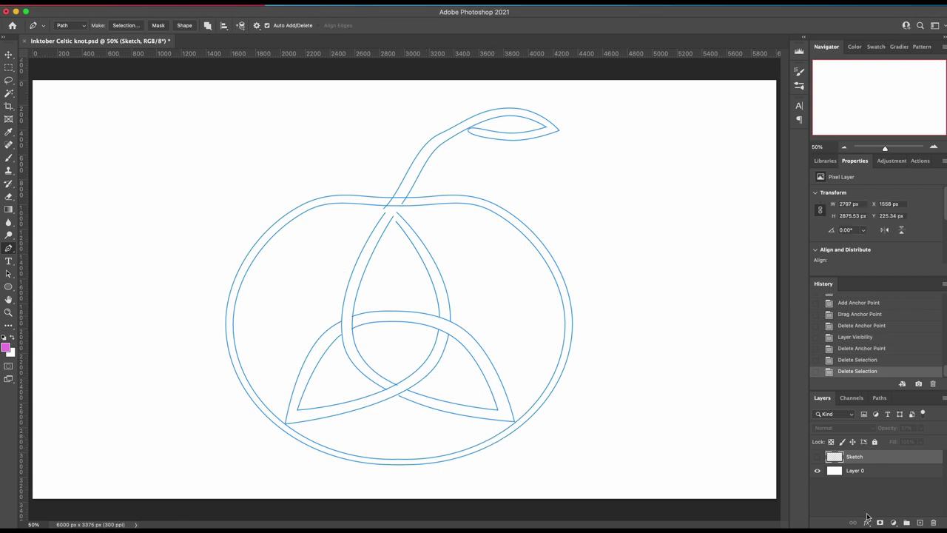
# Show the Sketch layer and move the anchors at the left loop's top to line up with the stem.
pyautogui.click(817, 457)
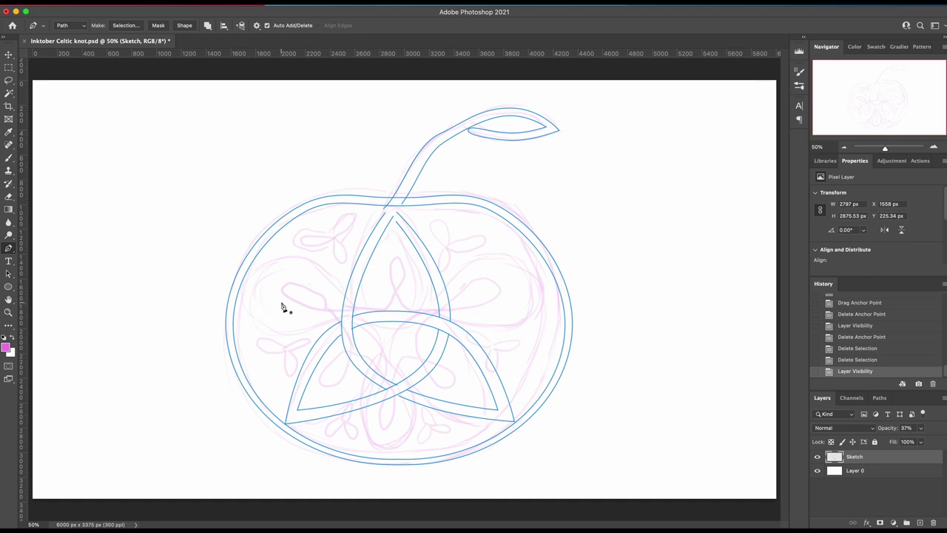
pyautogui.keyDown('super'); pyautogui.click(385, 211); pyautogui.keyUp('super')
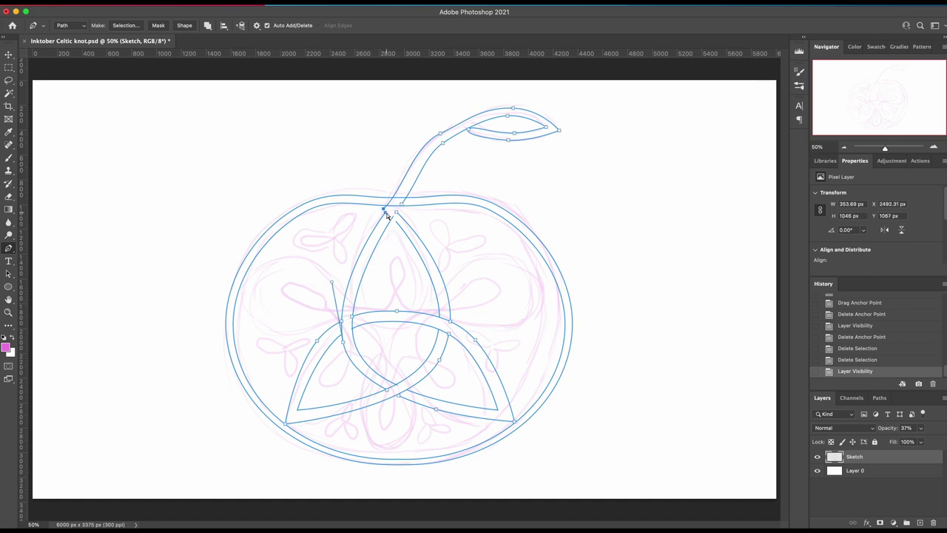
pyautogui.moveTo(385, 211); pyautogui.dragTo(399, 193)
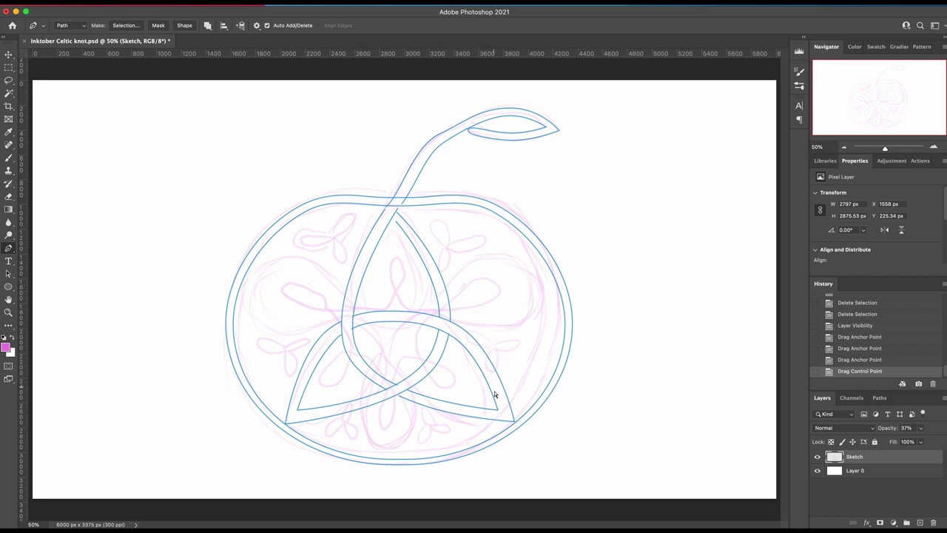
# Adjust the anchors beside the right crossing so the right loop's cut end meets the arch.
pyautogui.click(466, 347)
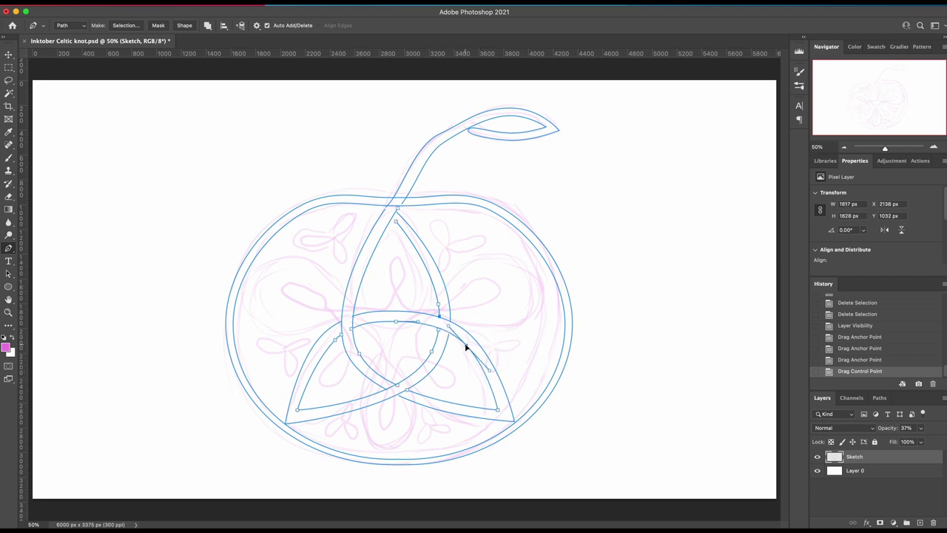
pyautogui.moveTo(466, 345); pyautogui.dragTo(448, 332)
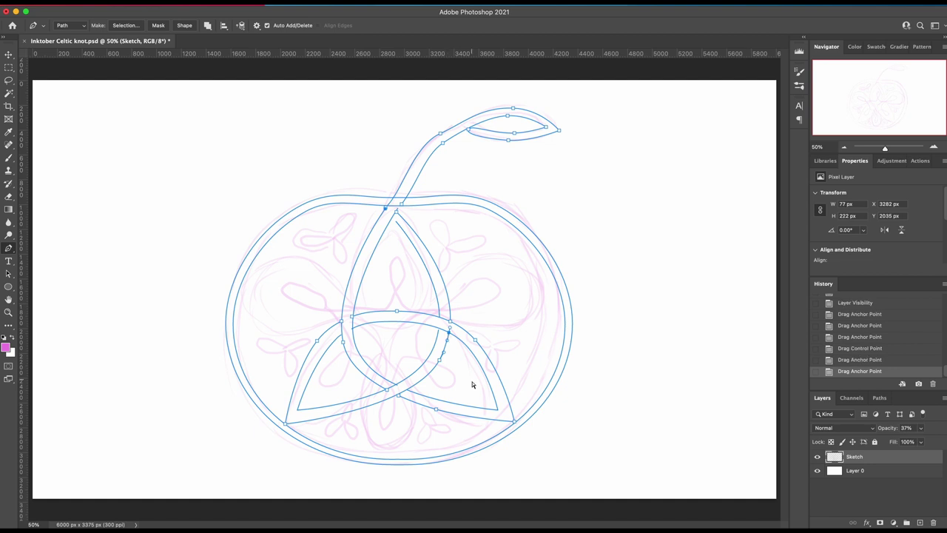
pyautogui.keyDown('super'); pyautogui.click(472, 383); pyautogui.keyUp('super')
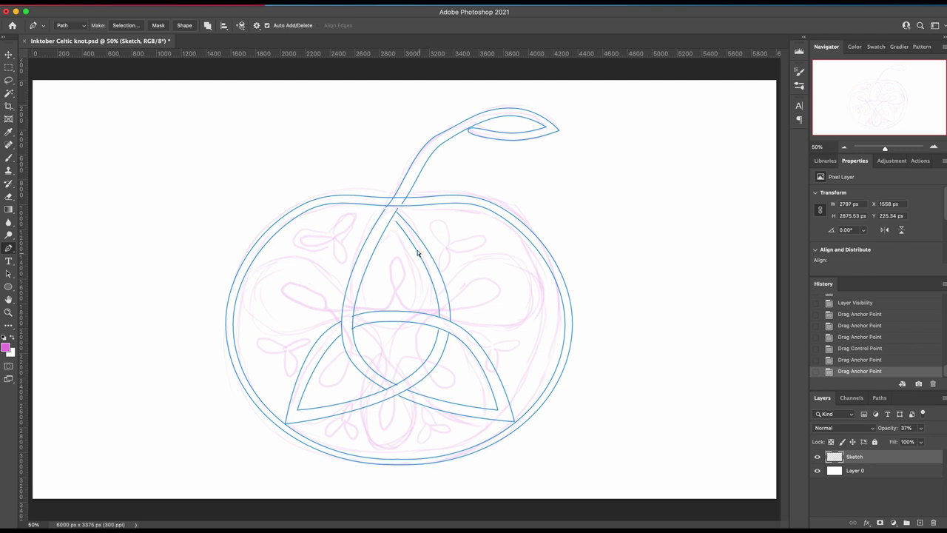
# Move the right loop's inner top anchor onto the left strand and toggle the Sketch layer to compare.
pyautogui.click(396, 224)
pyautogui.moveTo(397, 224); pyautogui.dragTo(392, 213)
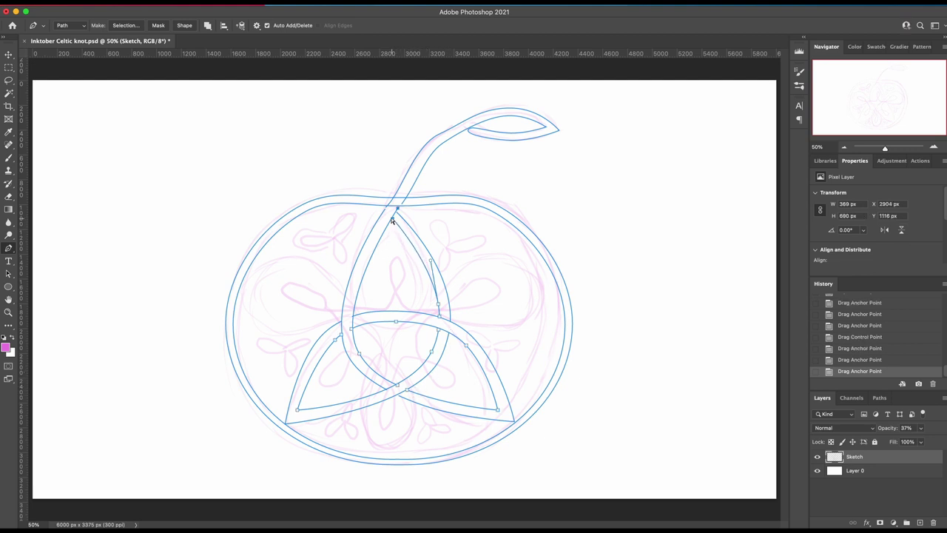
pyautogui.click(383, 216)
pyautogui.click(382, 214)
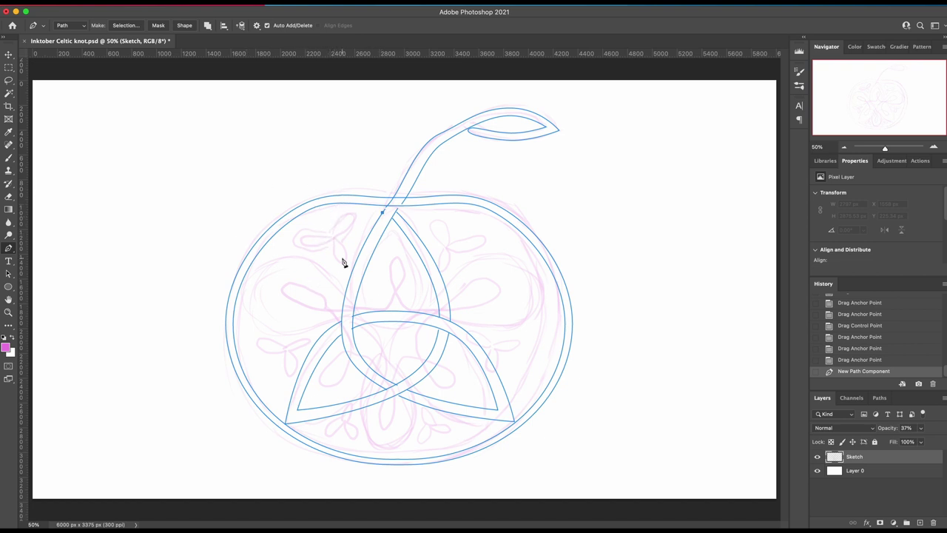
pyautogui.keyDown('super'); pyautogui.click(300, 430); pyautogui.keyUp('super')
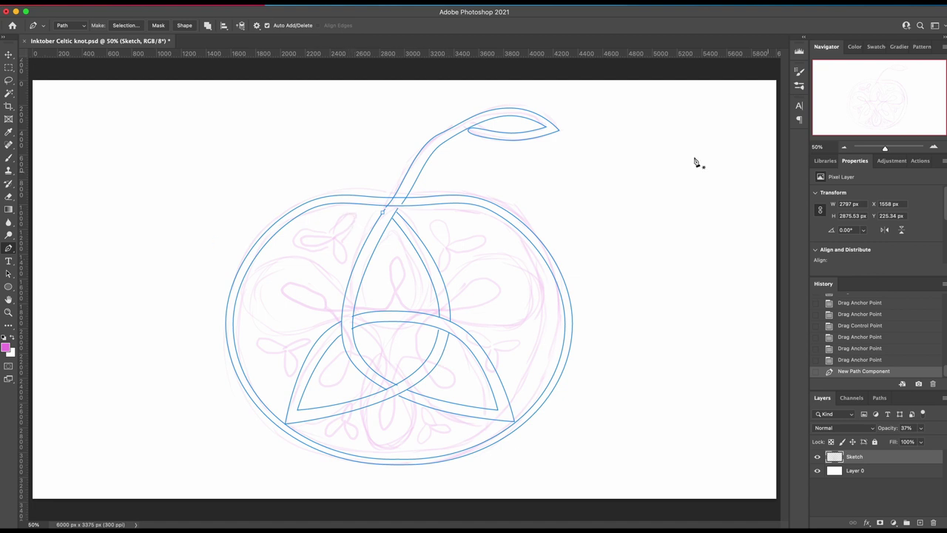
pyautogui.click(817, 458)
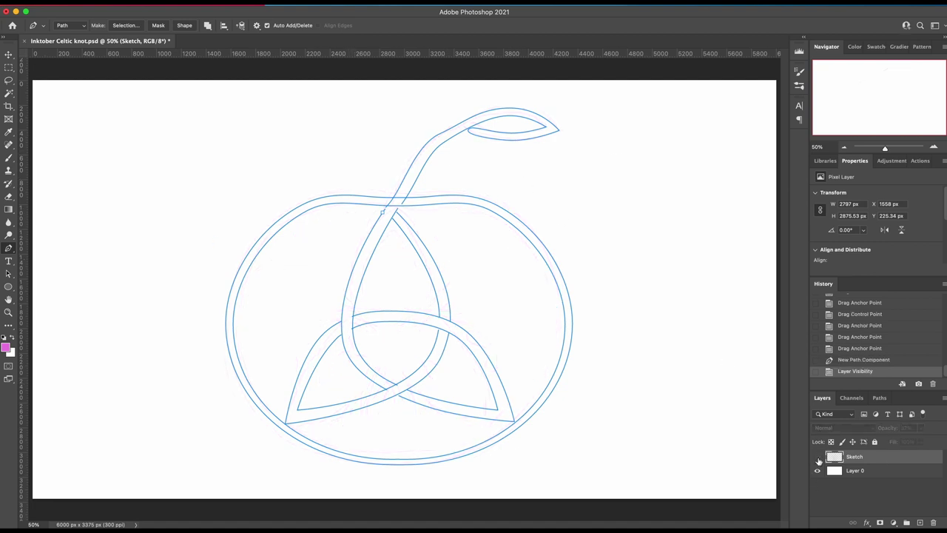
pyautogui.click(817, 458)
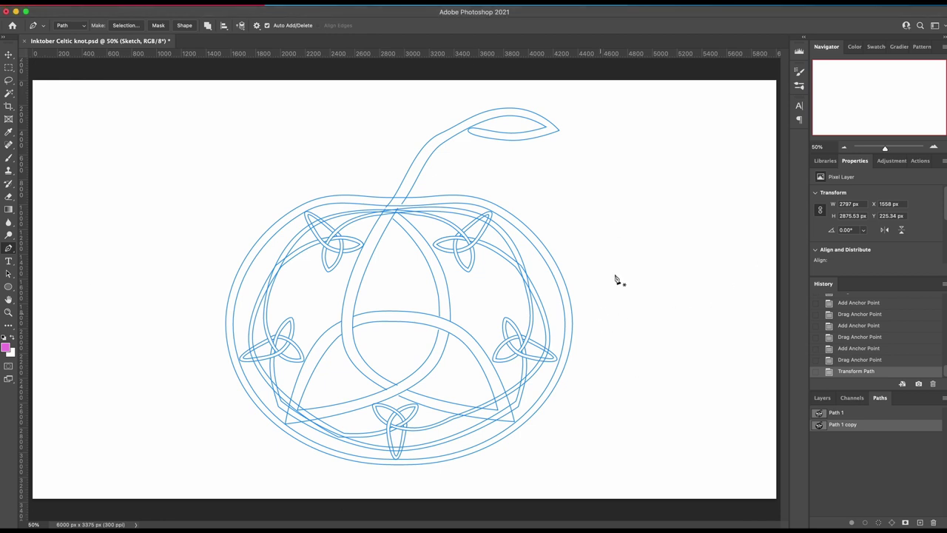
# Draw a closed five-pointed star path to the right of the fruit and delete it.
pyautogui.click(598, 323)
pyautogui.click(674, 179)
pyautogui.click(679, 291)
pyautogui.click(594, 215)
pyautogui.click(720, 230)
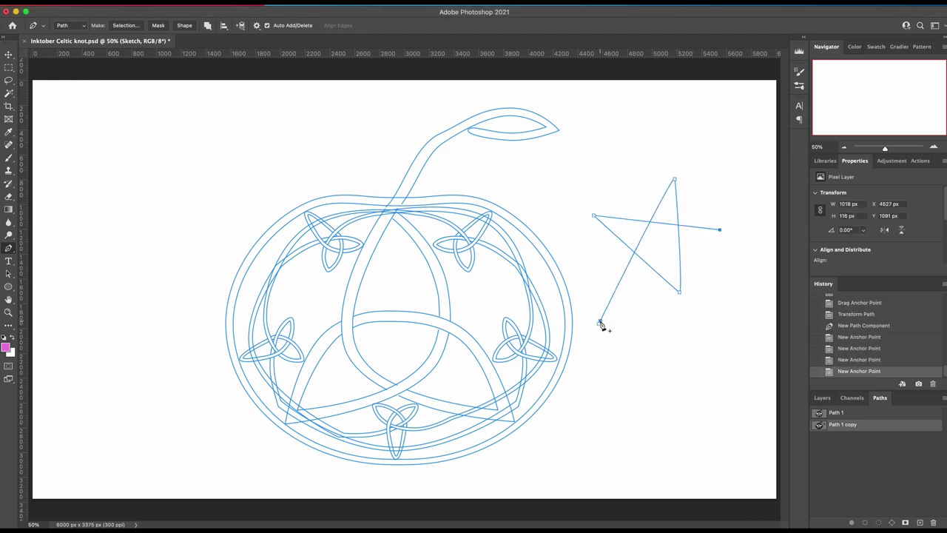
pyautogui.click(600, 320)
pyautogui.click(599, 323)
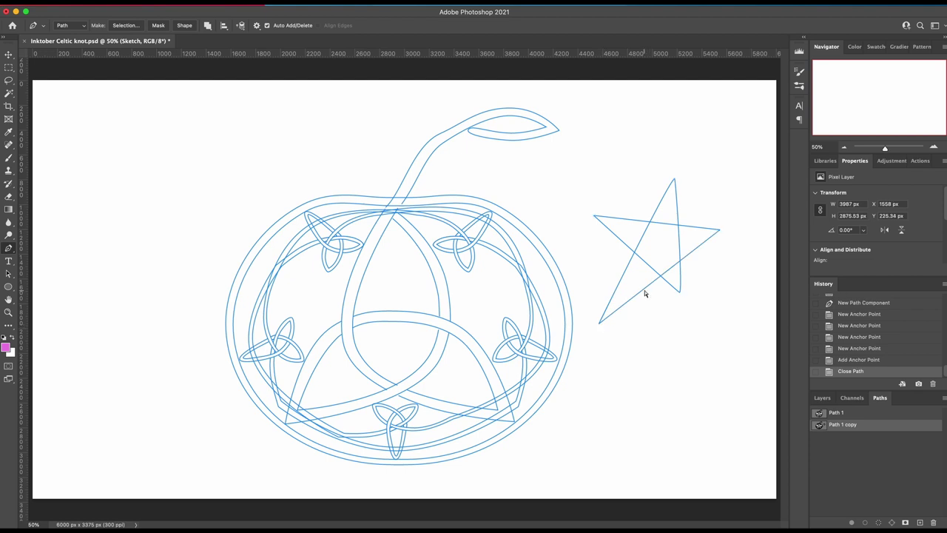
pyautogui.press('BackSpace')
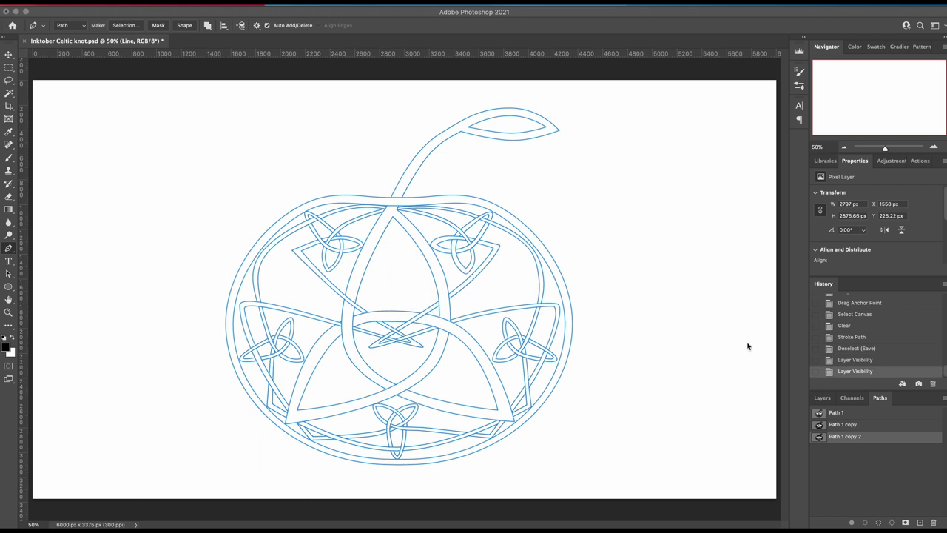
# Turn on the visibility of the Line and Color layers.
pyautogui.click(821, 398)
pyautogui.click(817, 457)
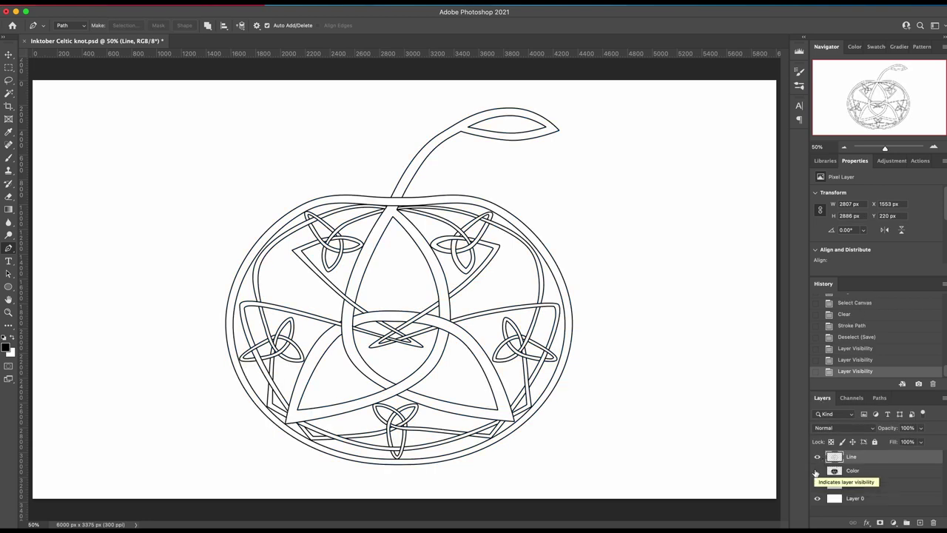
pyautogui.click(817, 470)
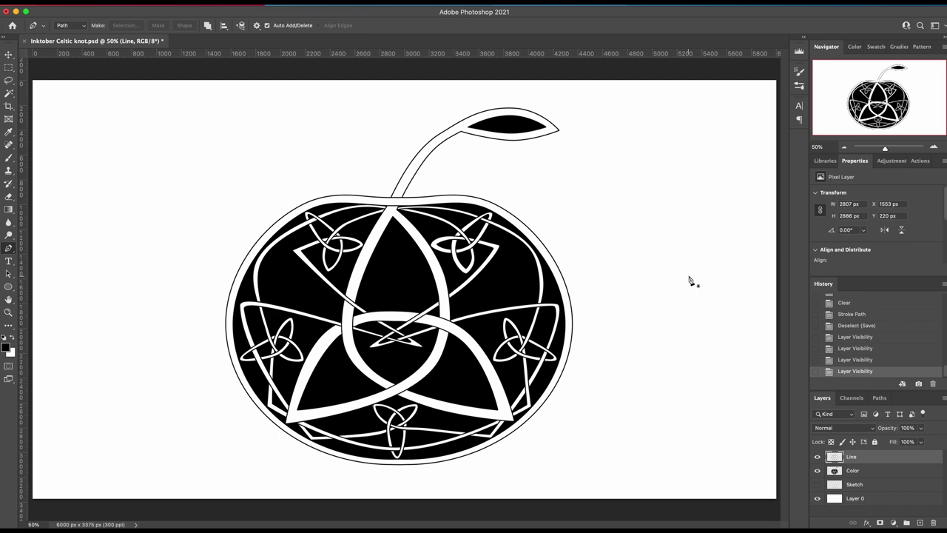